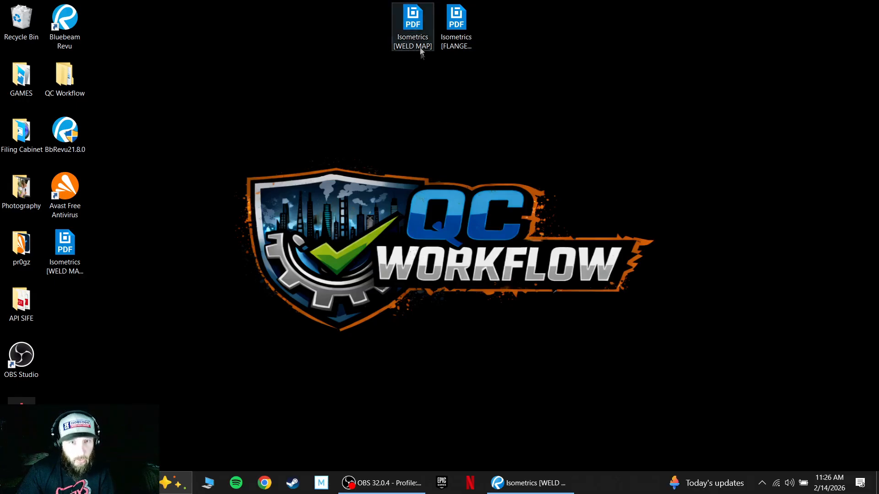
right_click(416, 26)
mouse_move(467, 113)
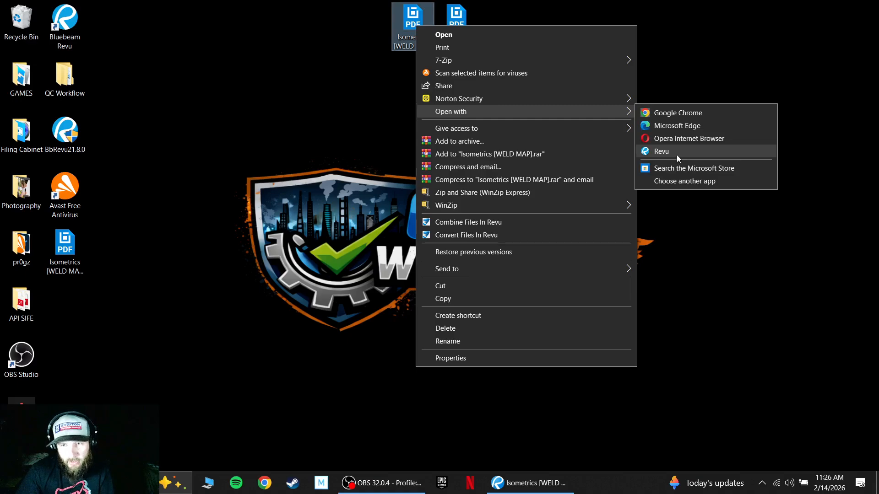
left_click(290, 123)
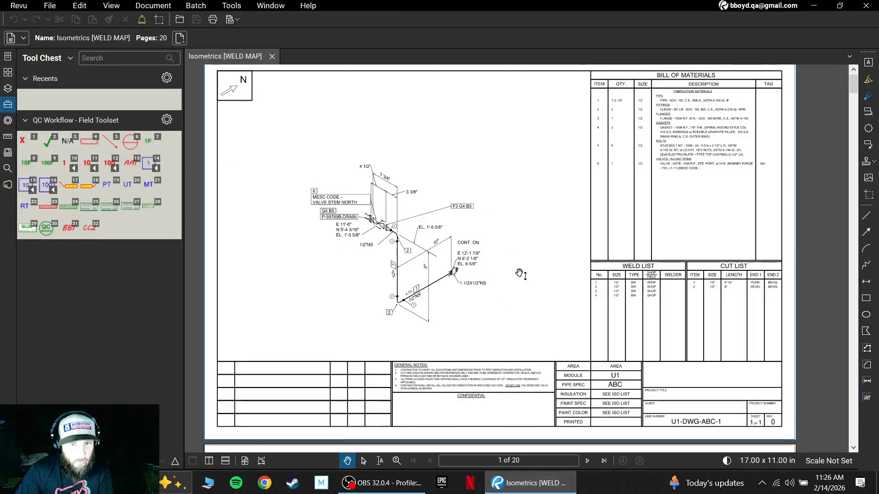
mouse_move(520, 273)
left_mouse_down()
mouse_move(526, 277)
mouse_move(513, 270)
left_mouse_up()
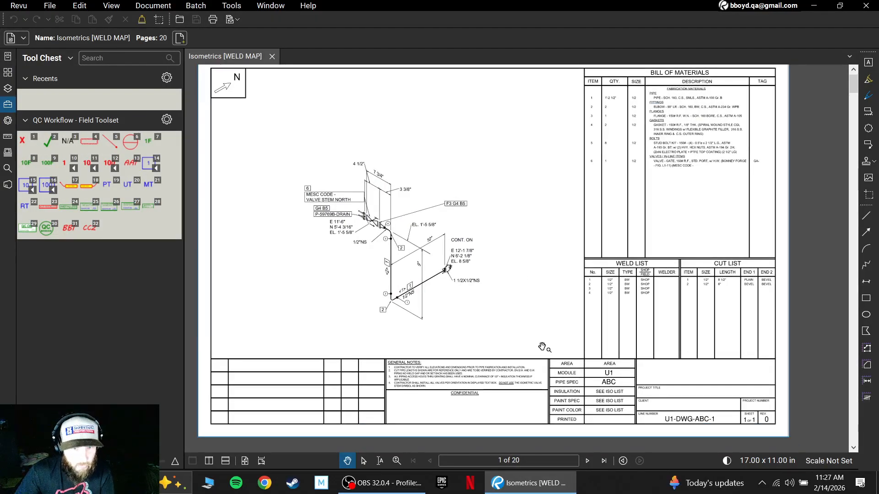
- Look through the first six isometric sheets one page at a time and return to the first sheet
scroll(542, 349, "down", 3)
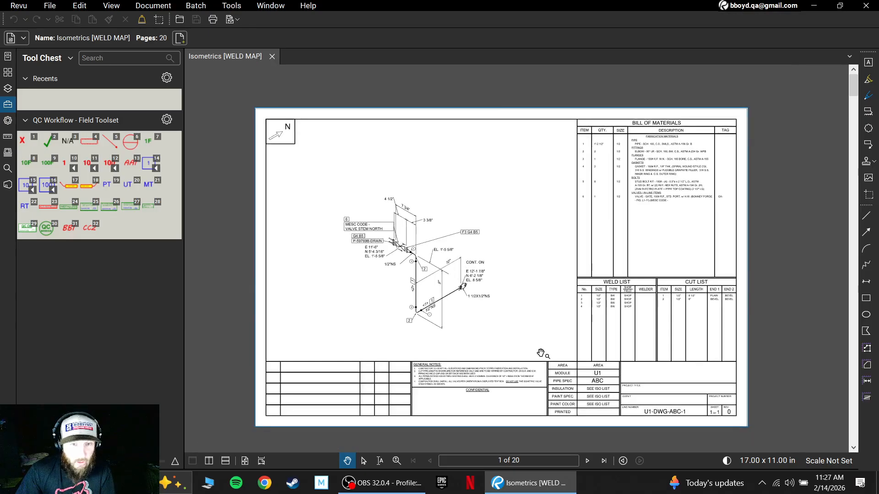
scroll(542, 352, "up", 1)
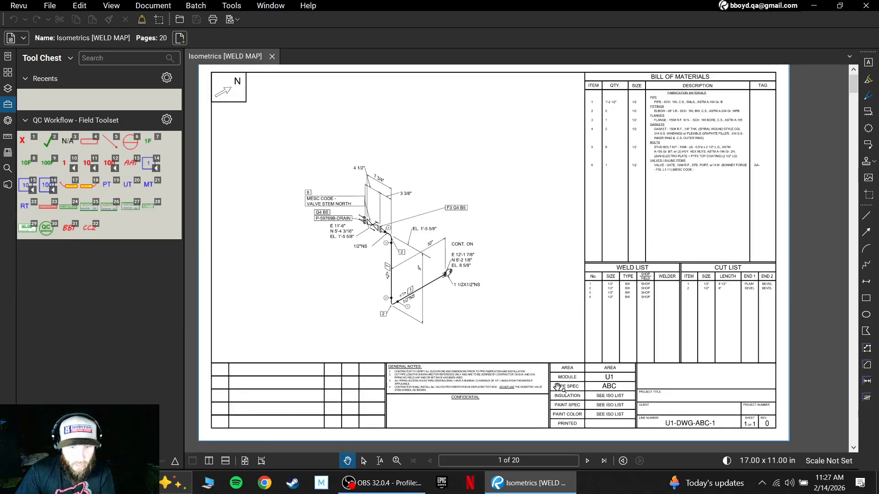
left_click(588, 461)
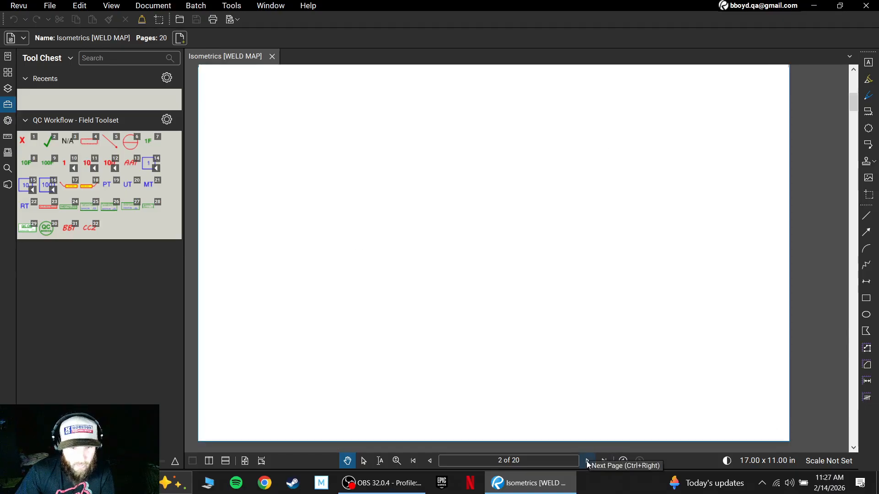
left_click(587, 461)
left_click(588, 461)
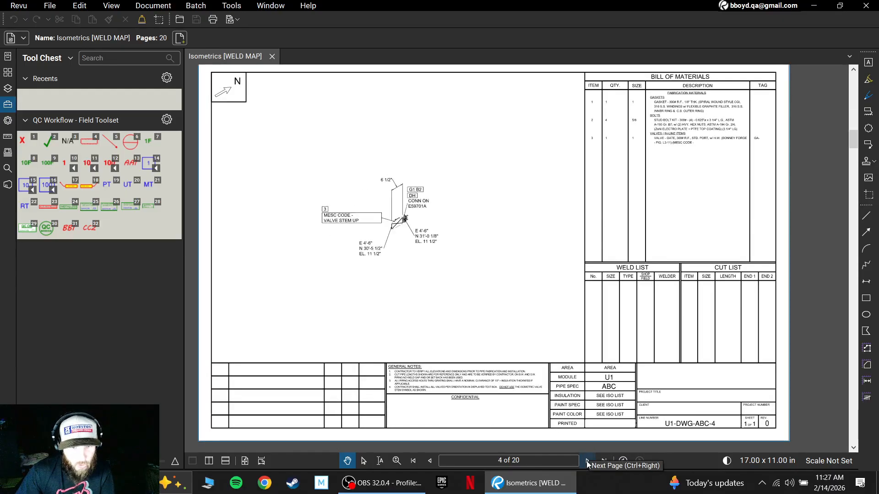
left_click(587, 461)
left_click(588, 461)
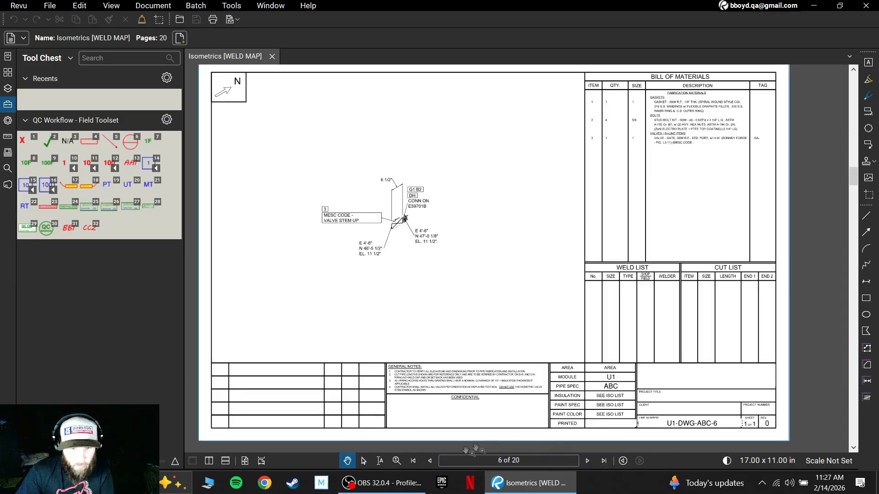
left_click(412, 461)
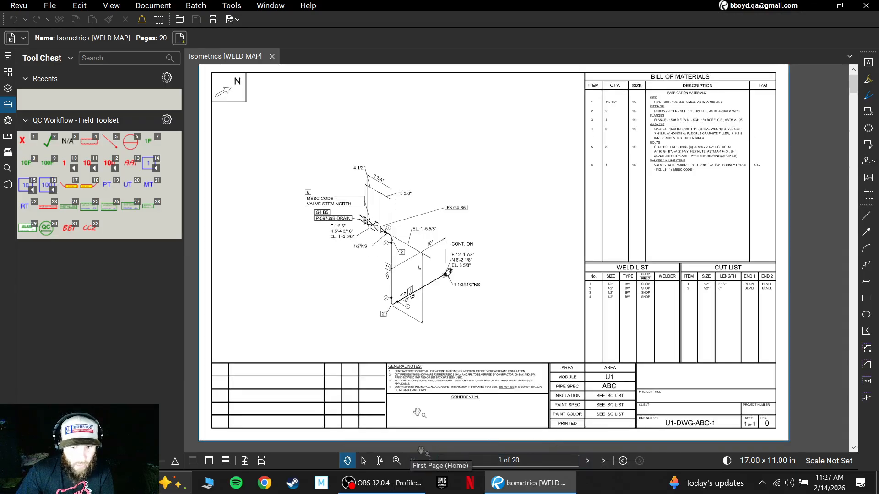
- Display the weld map PDF as continuously scrolling pages
left_click(260, 462)
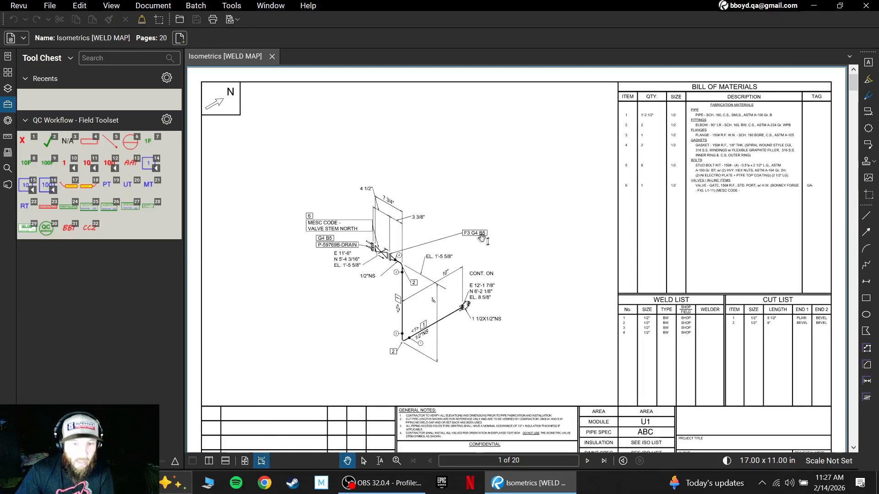
scroll(505, 230, "down", 15)
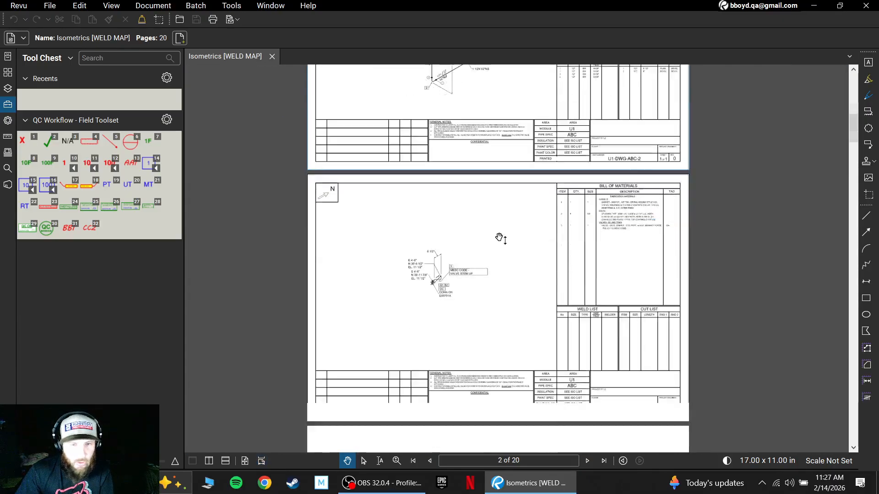
scroll(501, 240, "down", 5)
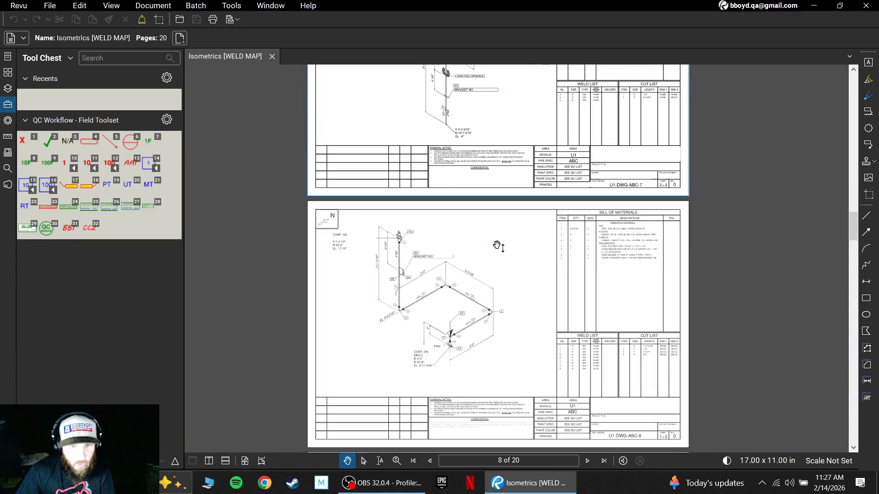
scroll(498, 246, "up", 20)
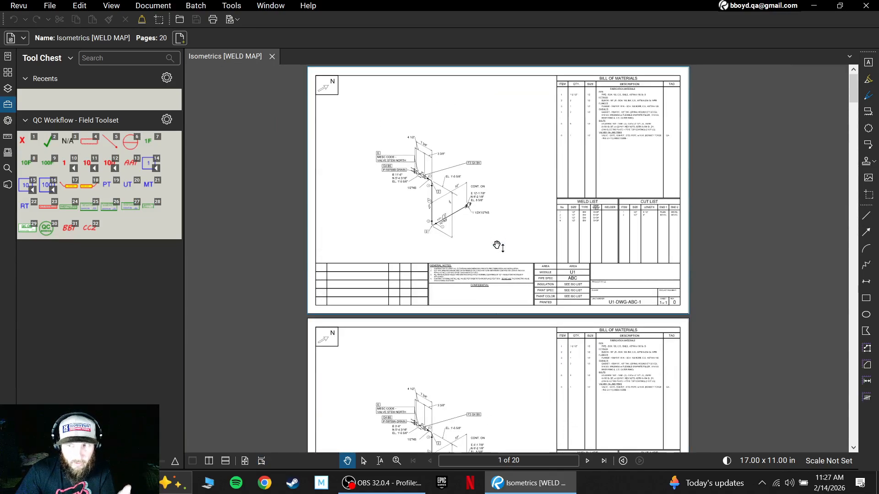
- Skim the whole set of isometric sheets in the continuous view, through to the last sheet and back to the first
left_click_drag(519, 254, 504, 283)
scroll(503, 284, "up", 4)
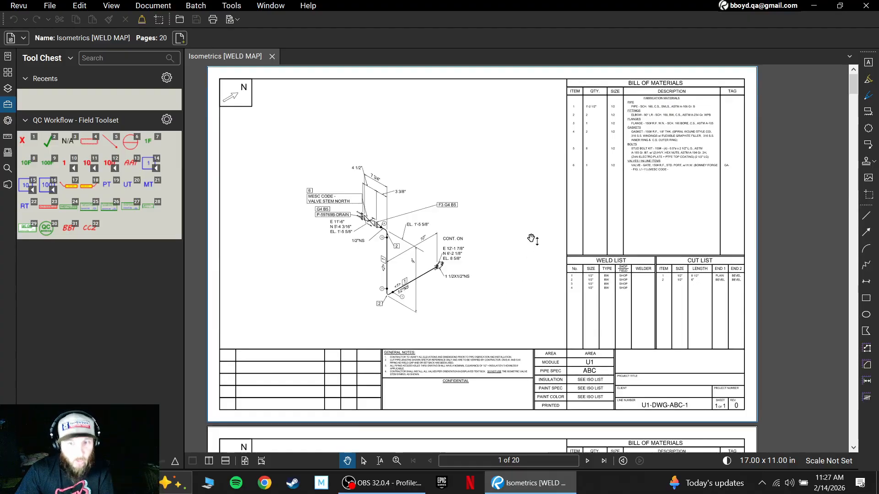
scroll(533, 240, "down", 15)
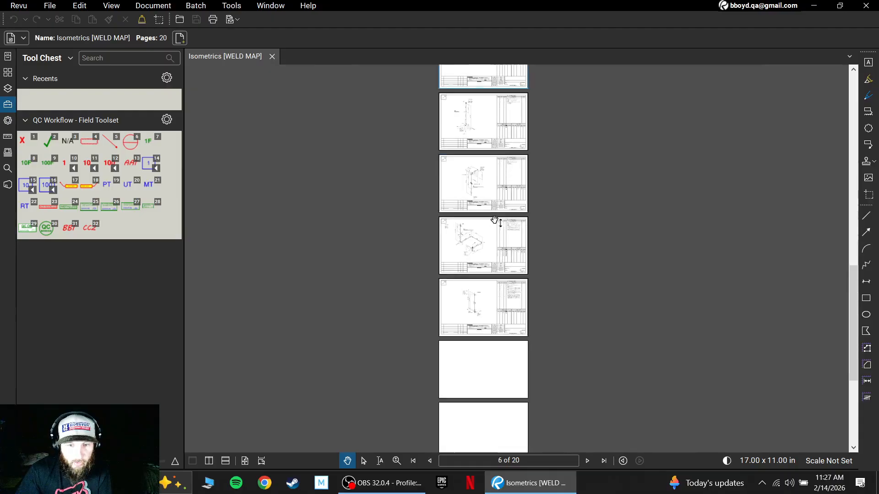
scroll(495, 220, "down", 10)
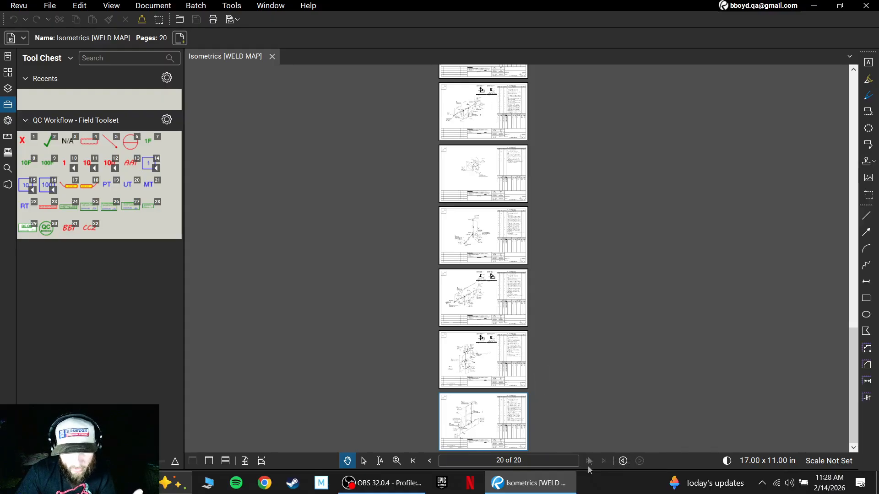
scroll(552, 377, "up", 6)
scroll(552, 375, "up", 5)
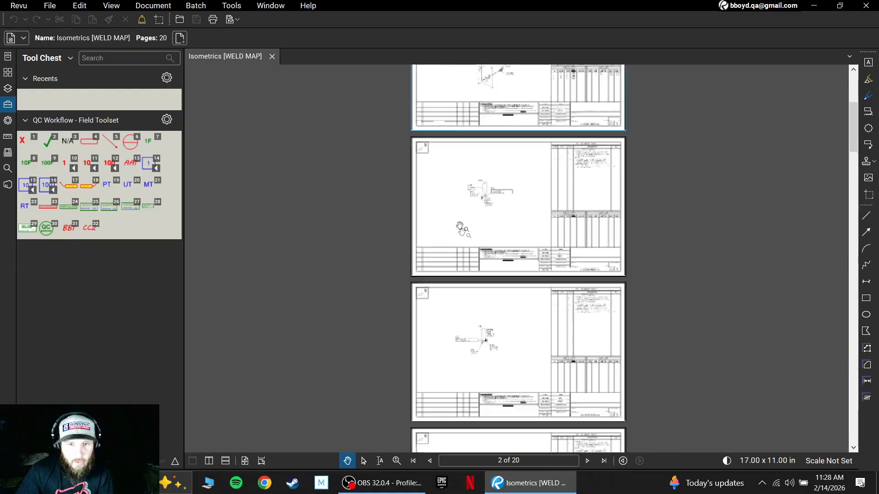
scroll(529, 304, "down", 4)
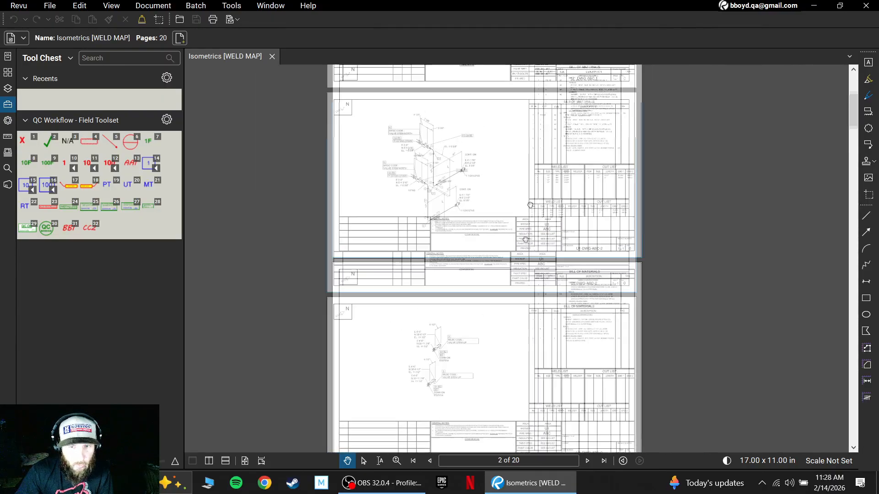
scroll(539, 159, "up", 2)
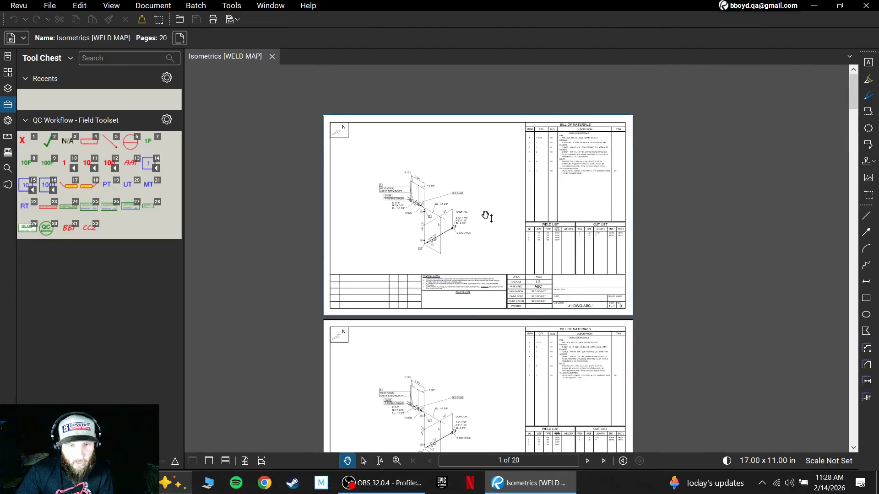
scroll(486, 215, "down", 4)
scroll(485, 215, "up", 3)
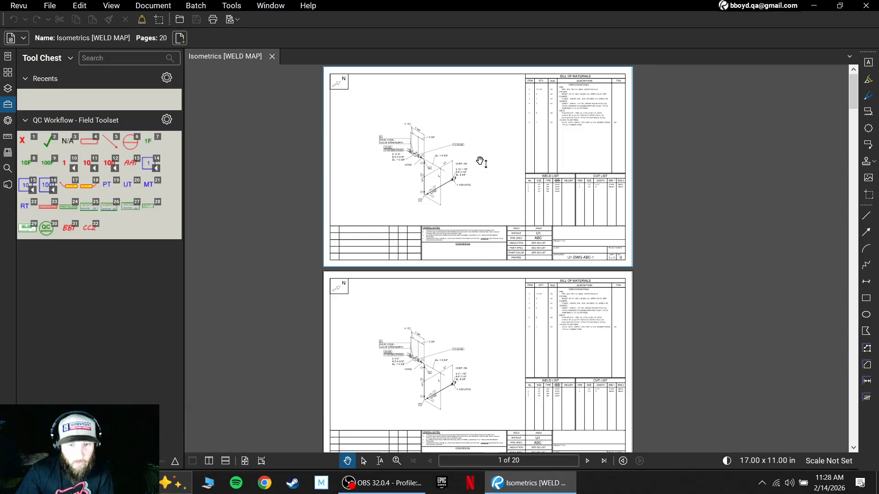
scroll(479, 163, "up", 5)
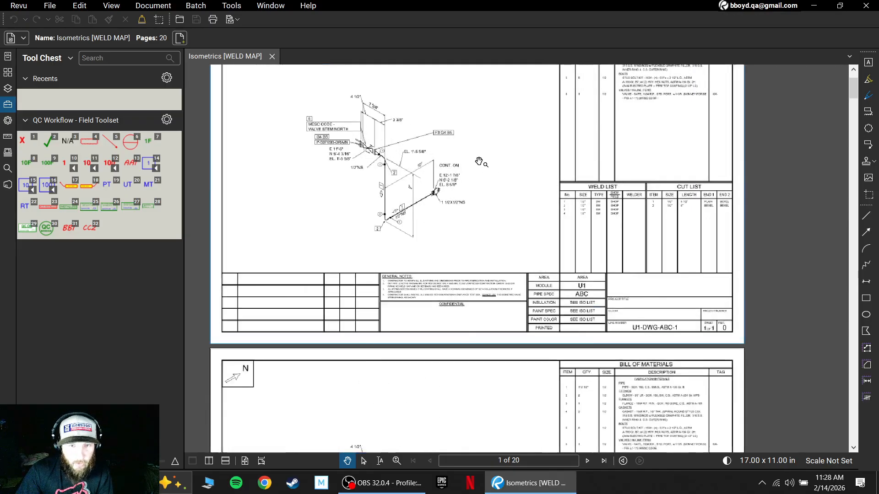
scroll(501, 255, "down", 3)
scroll(503, 260, "up", 3)
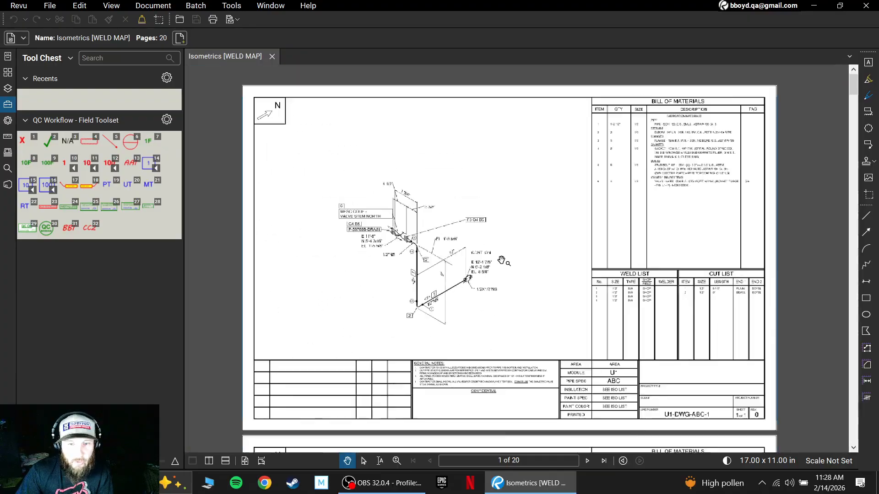
scroll(503, 261, "down", 5)
scroll(503, 261, "up", 3)
scroll(503, 262, "down", 2)
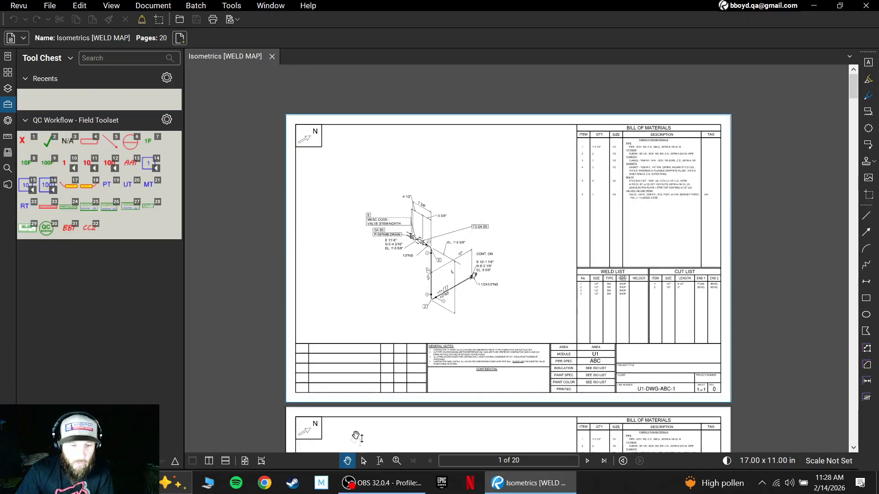
left_click_drag(497, 350, 470, 351)
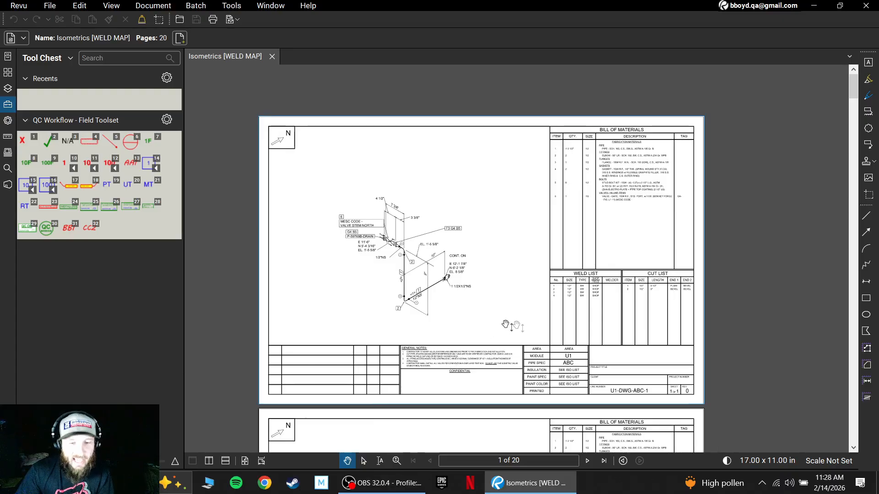
mouse_move(526, 326)
left_mouse_down()
mouse_move(551, 333)
mouse_move(524, 327)
mouse_move(533, 302)
left_mouse_up()
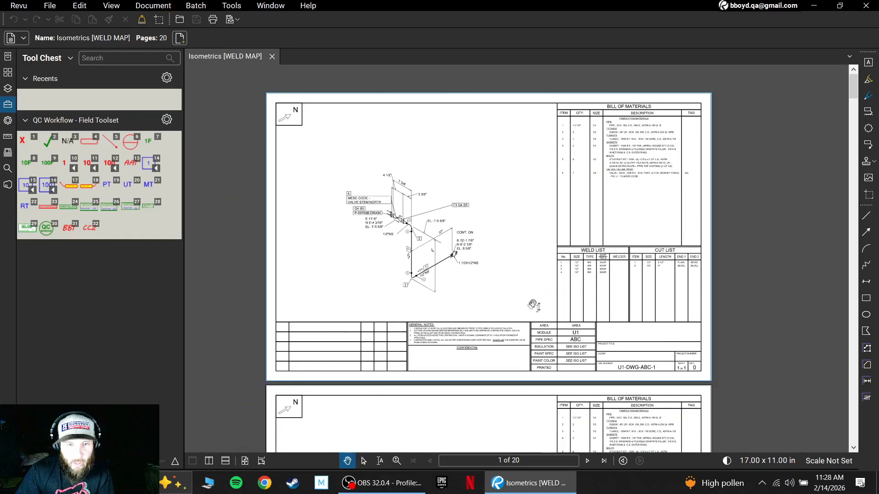
- Switch from the Pan tool to the Select tool on the first isometric sheet
left_click(365, 462)
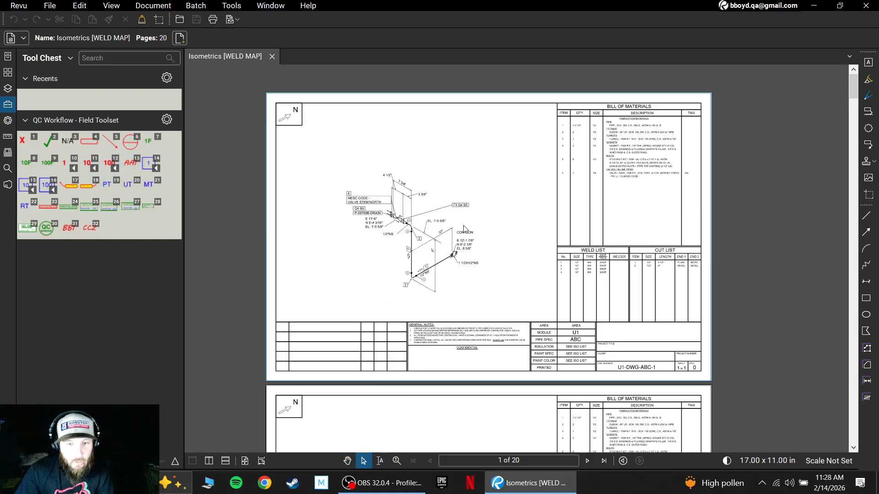
mouse_move(503, 241)
left_mouse_down()
mouse_move(469, 226)
mouse_move(553, 283)
mouse_move(503, 246)
left_mouse_up()
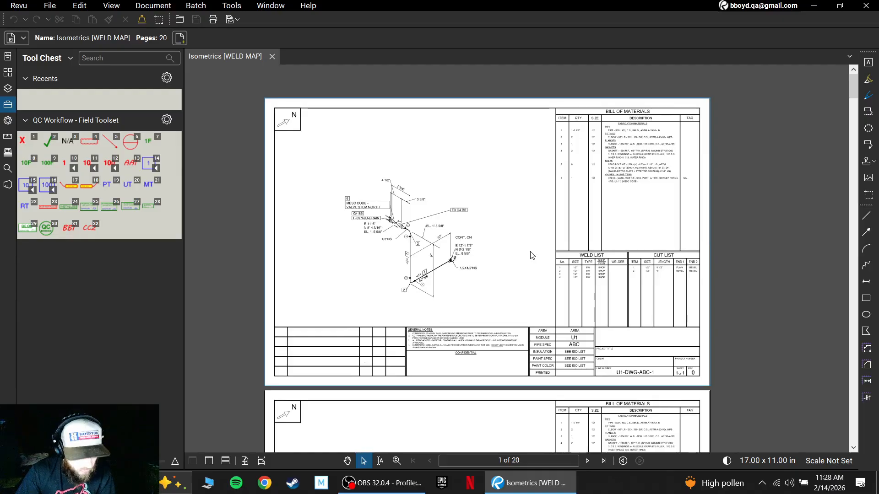
scroll(498, 242, "up", 2)
scroll(498, 243, "down", 1)
scroll(497, 242, "up", 1)
scroll(498, 243, "down", 2)
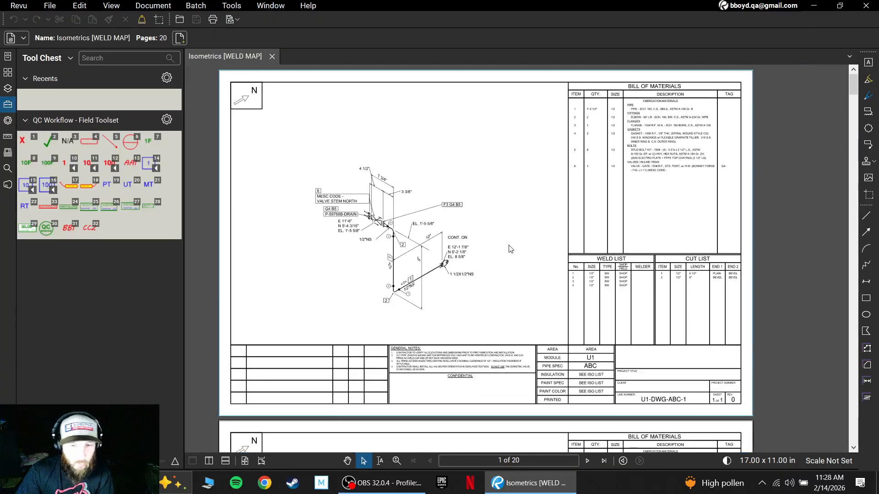
left_click_drag(541, 243, 565, 233)
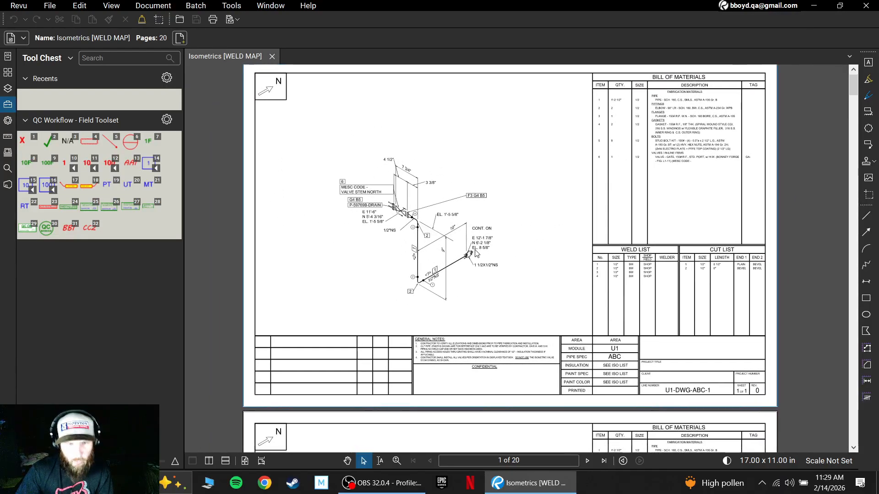
- Examine the pipe run on sheet U1-DWG-ABC-1 up close, from the continuation connection to the numbered welds, elbow, flange and valve
scroll(476, 253, "up", 3)
scroll(476, 254, "up", 3)
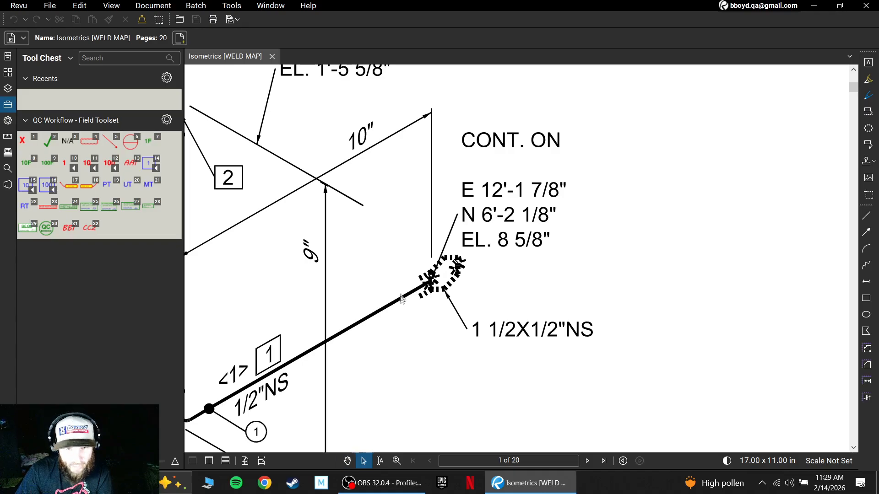
scroll(399, 255, "down", 3)
scroll(389, 235, "up", 4)
left_click_drag(390, 235, 392, 253)
mouse_move(659, 271)
left_mouse_down()
mouse_move(556, 244)
mouse_move(552, 236)
left_mouse_up()
scroll(552, 236, "down", 5)
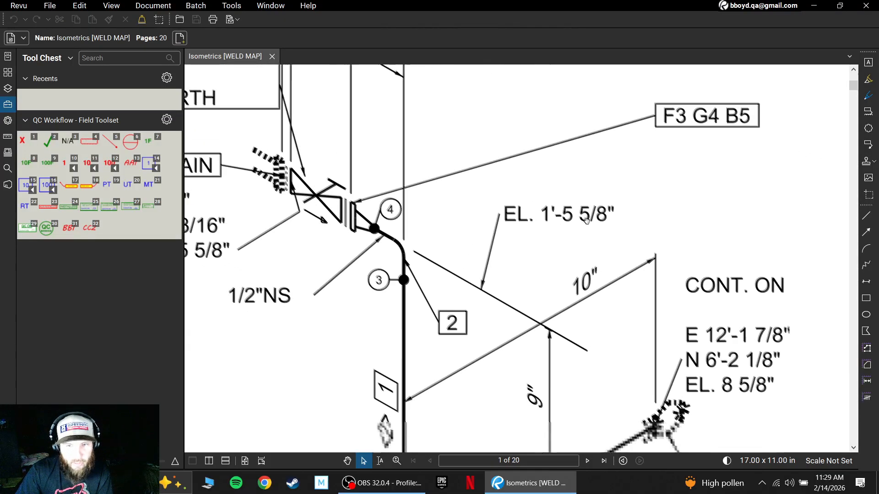
scroll(584, 222, "down", 4)
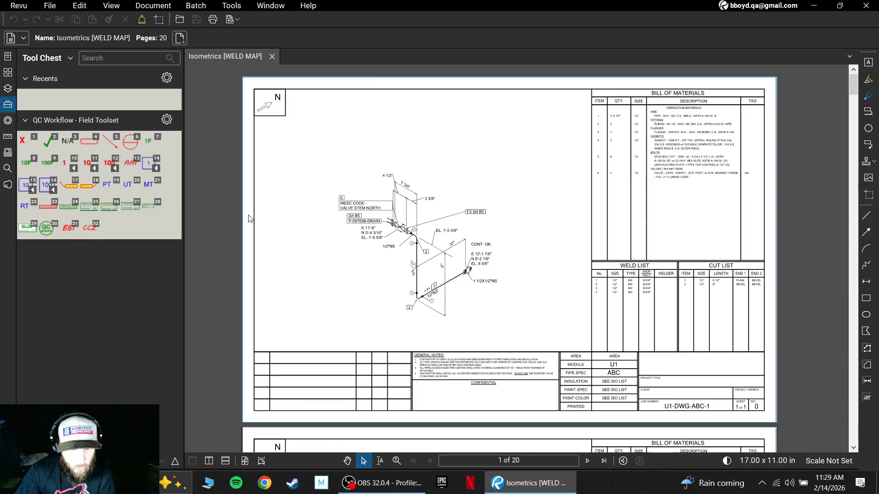
- Review the Reuse Tools option in the markup tool preferences and accept the preferences
left_click(20, 6)
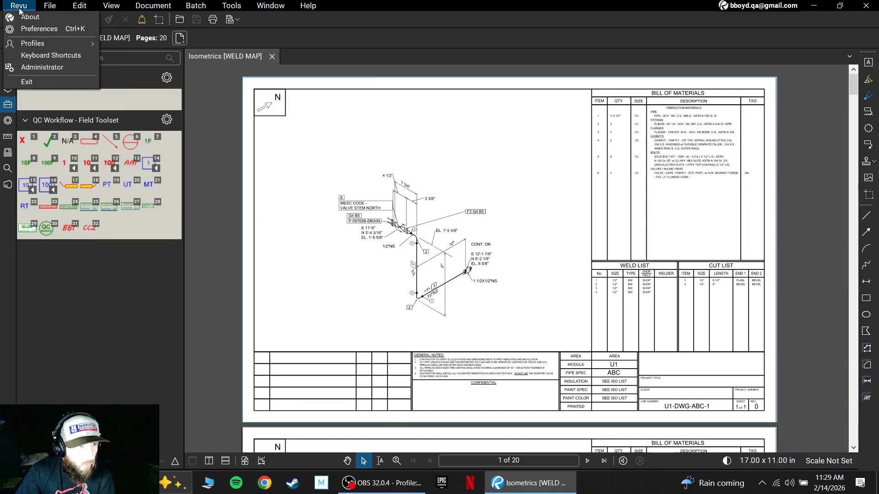
left_click(26, 30)
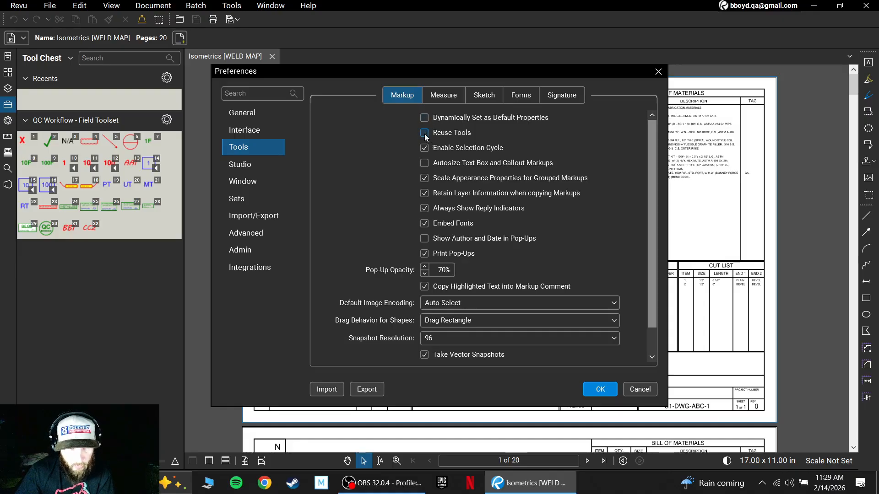
left_click(601, 390)
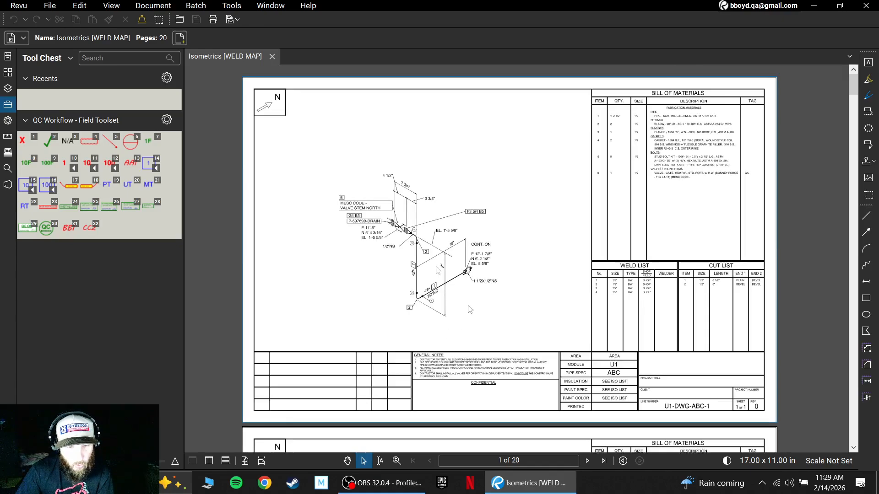
- Place three red divided-circle markups from the QC Workflow field toolset near the pipe run, and delete all three
left_click(131, 151)
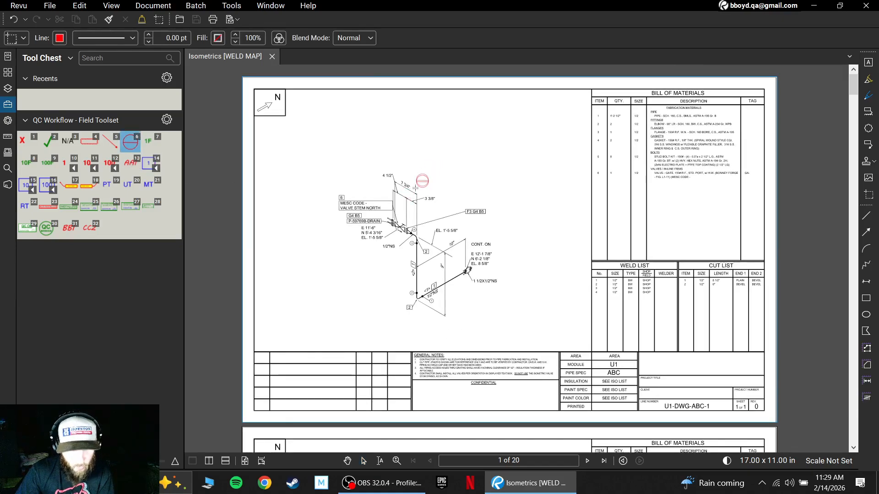
left_click(430, 185)
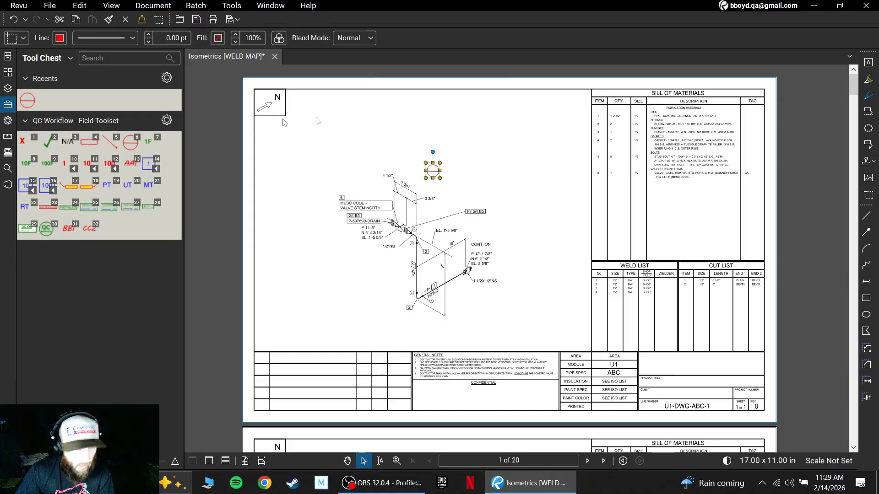
left_click(130, 143)
left_click(463, 181)
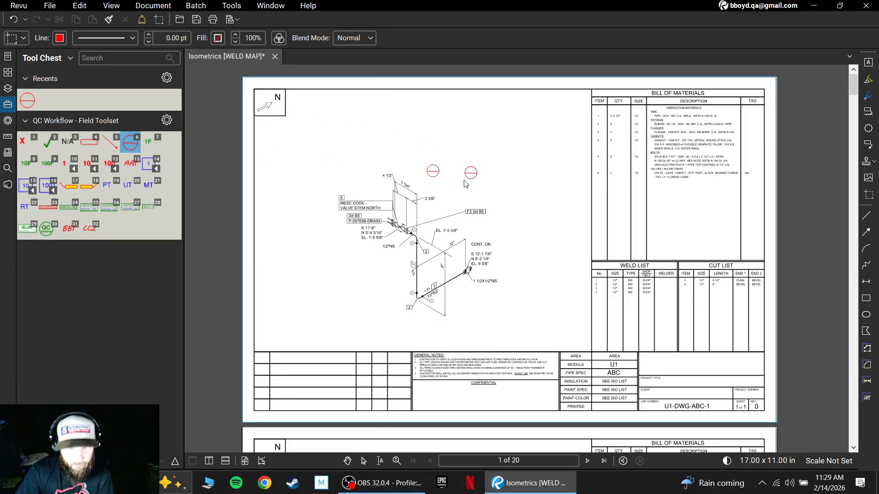
left_click(526, 196)
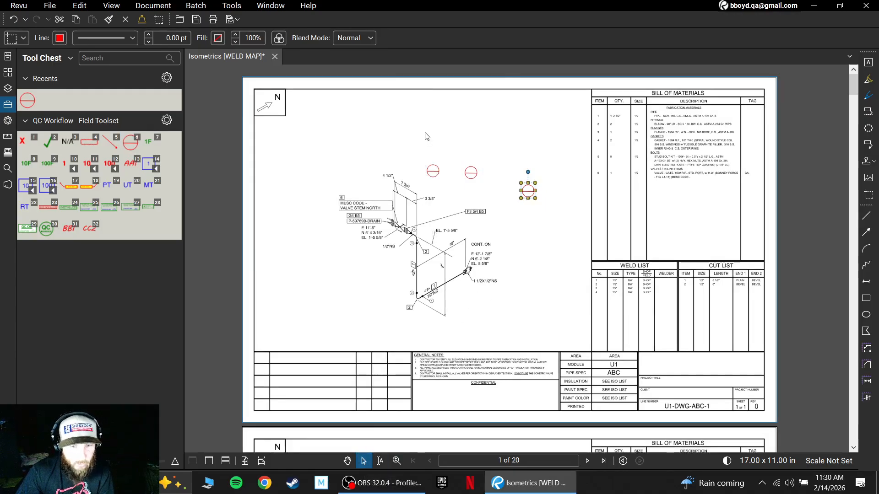
left_click_drag(403, 136, 563, 207)
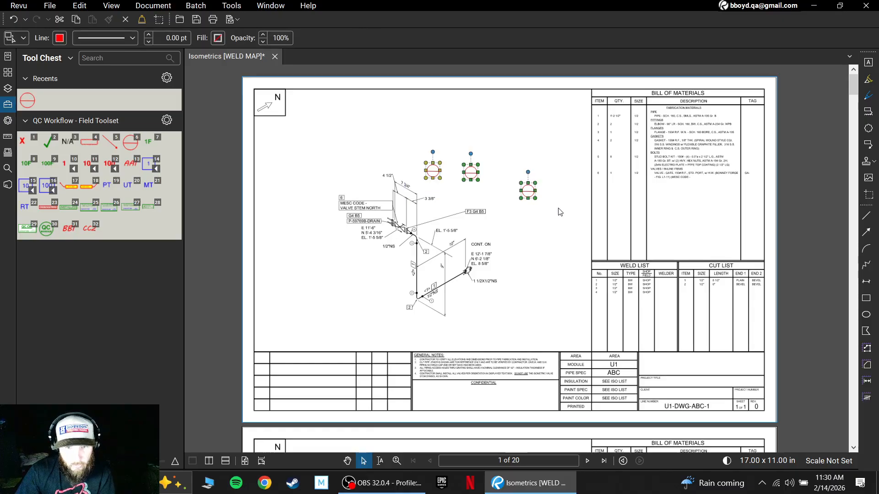
key("Delete")
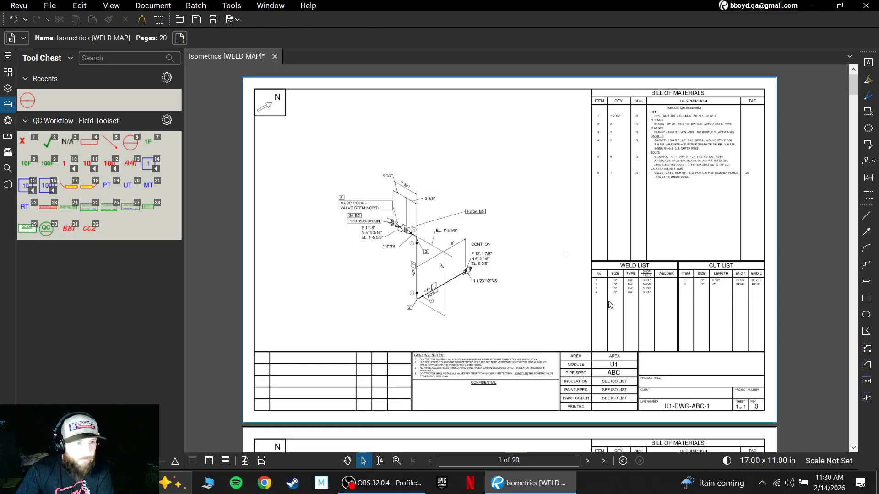
- Turn on the Reuse Tools option in the markup tool preferences and accept the preferences
left_click(18, 6)
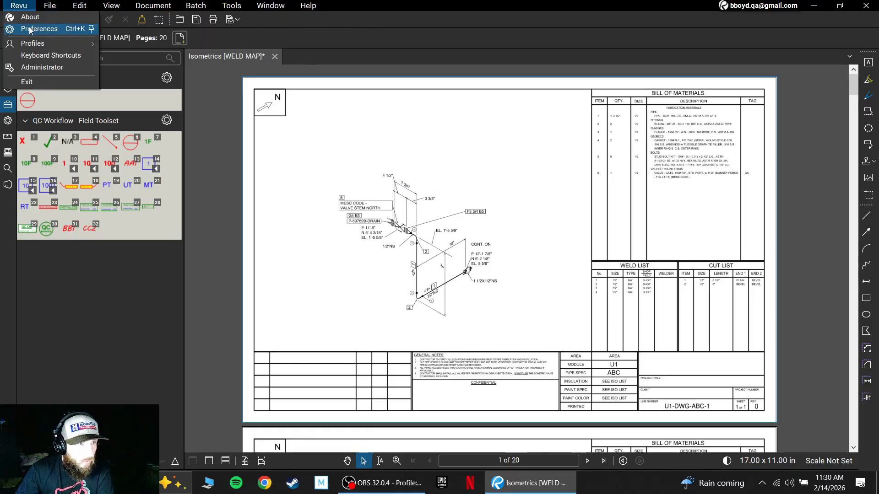
left_click(29, 27)
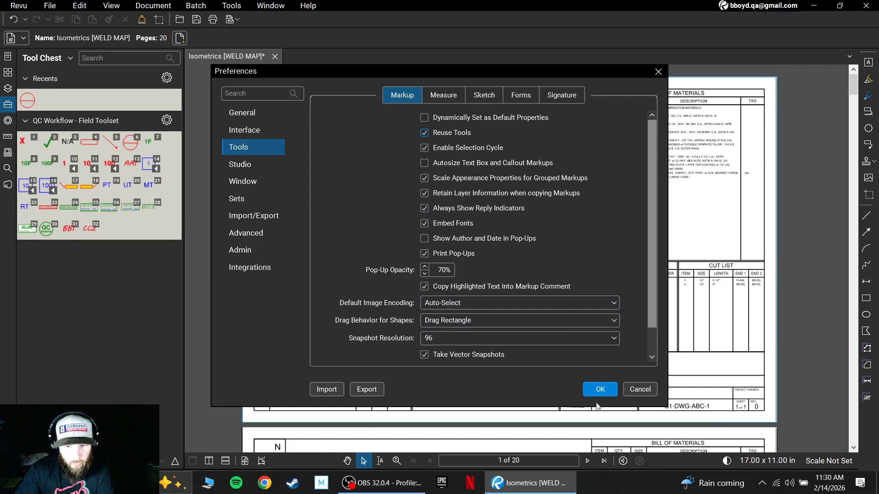
left_click(600, 389)
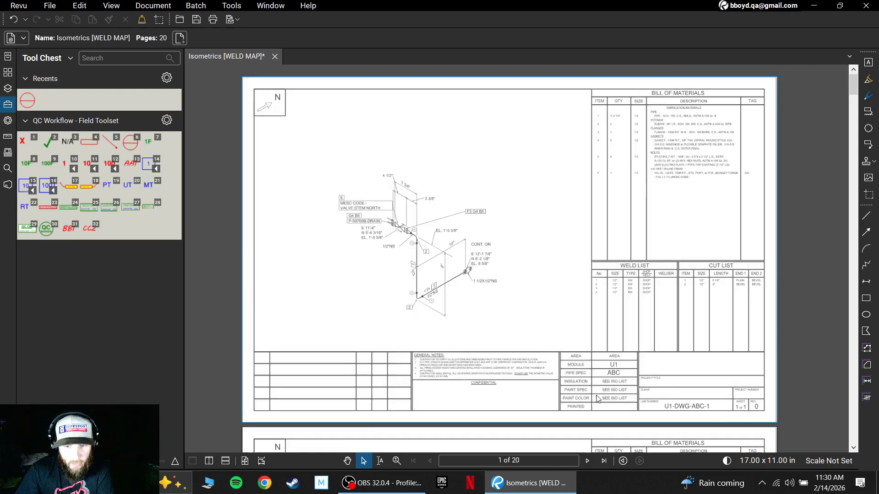
- Place four red divided-circle markups from the field toolset in succession around the blank area beside the pipe run
left_click(130, 150)
left_click(406, 158)
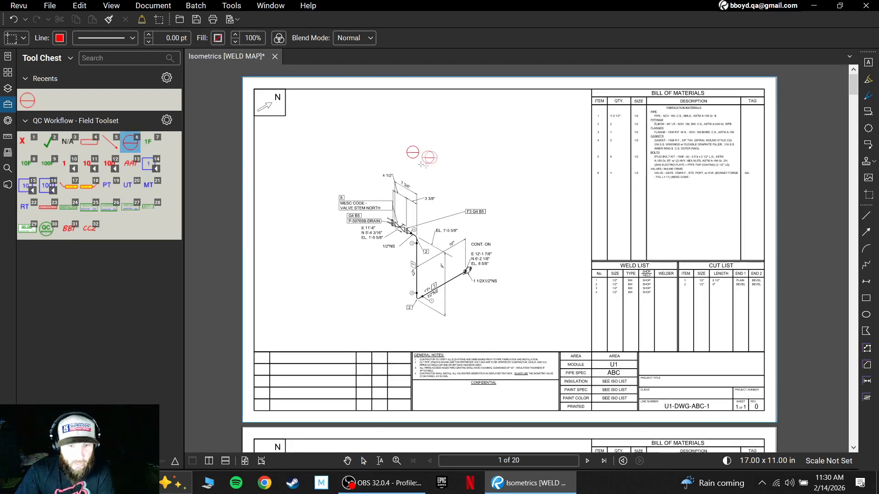
left_click(449, 164)
left_click(487, 183)
left_click(518, 242)
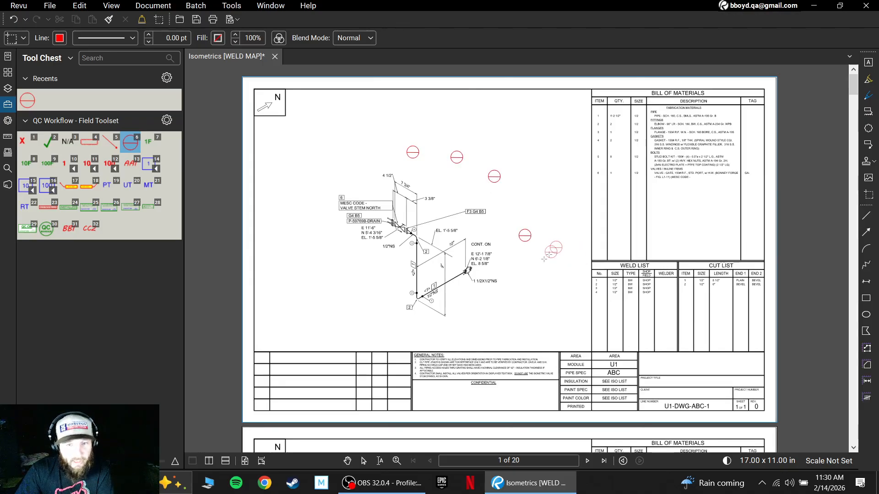
- Switch to the Select tool and delete the four red divided-circle markups
left_click(364, 462)
left_click(412, 156)
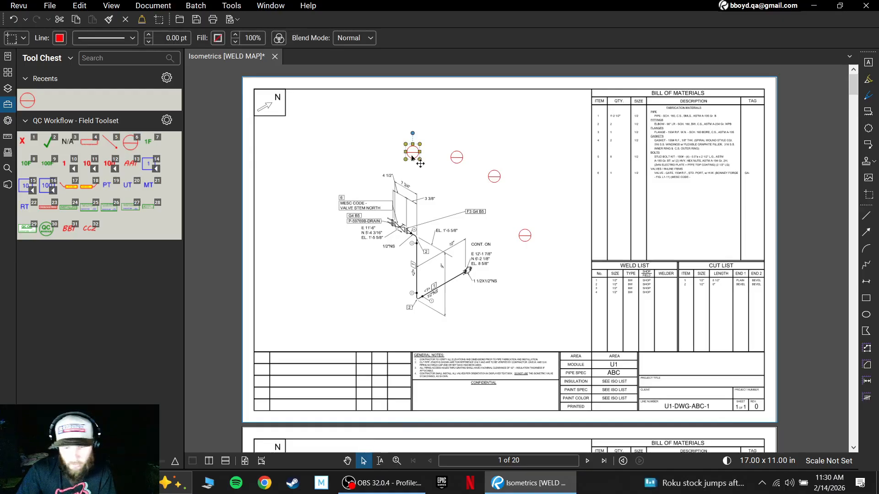
key("Delete")
key("Delete")
key("Delete")
key("Delete")
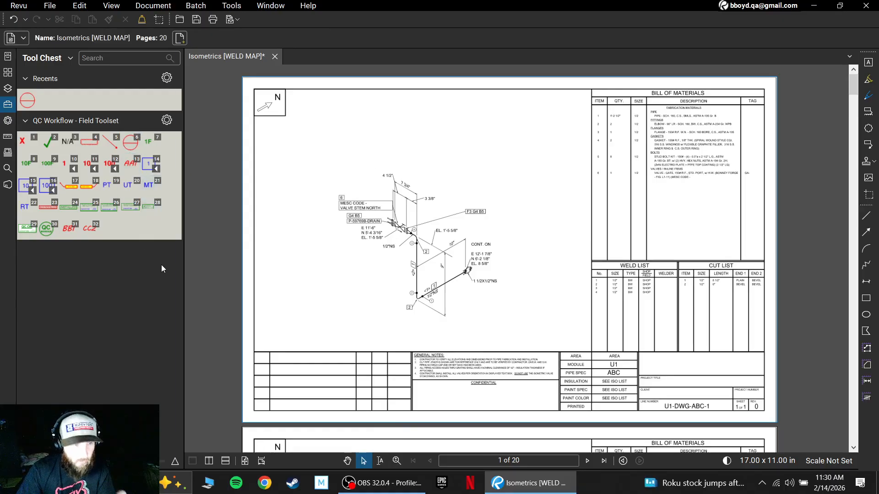
- Switch to the Pan tool and examine the Weld List table on sheet U1-DWG-ABC-1 up close
left_click(347, 461)
left_click_drag(308, 319, 317, 329)
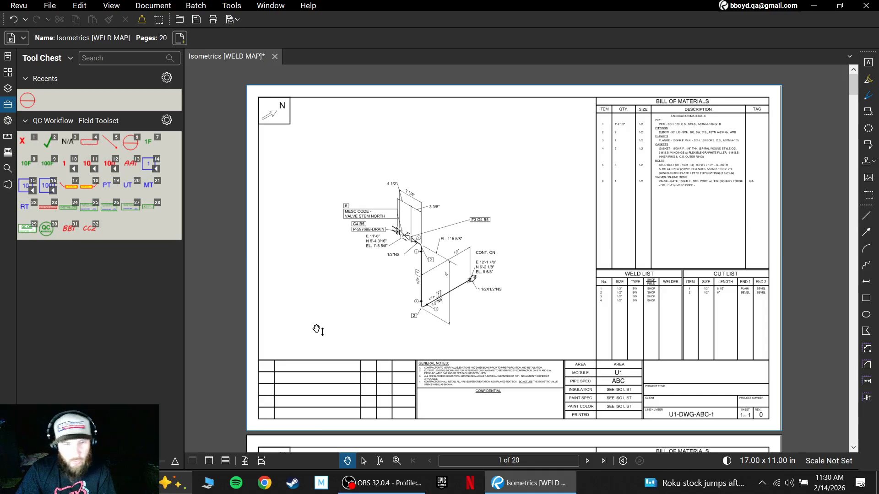
scroll(395, 310, "up", 1)
scroll(407, 312, "down", 1)
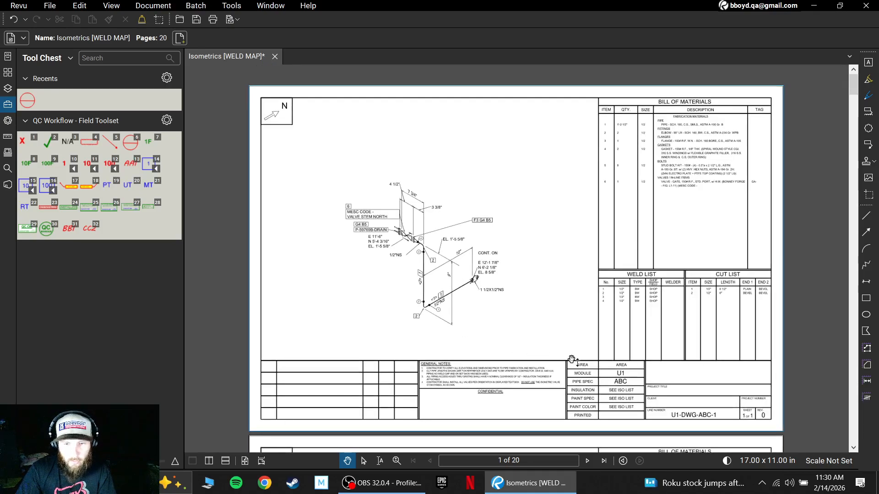
left_click_drag(573, 360, 555, 359)
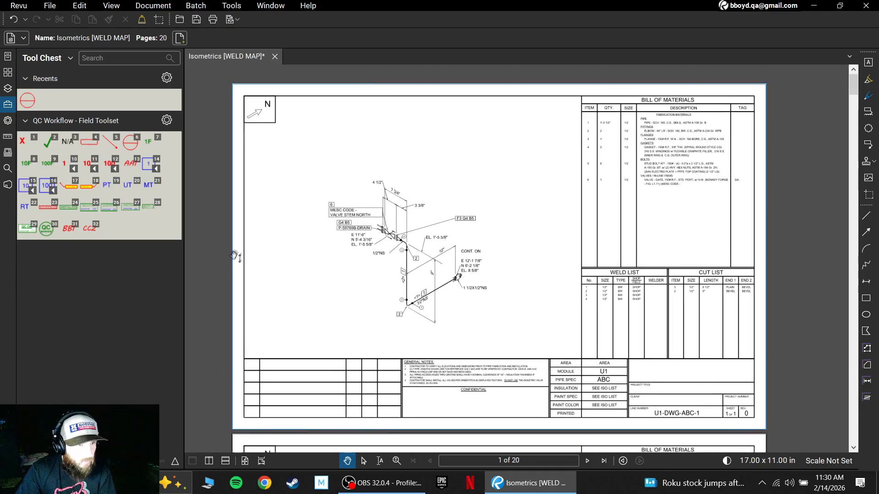
scroll(427, 277, "up", 3)
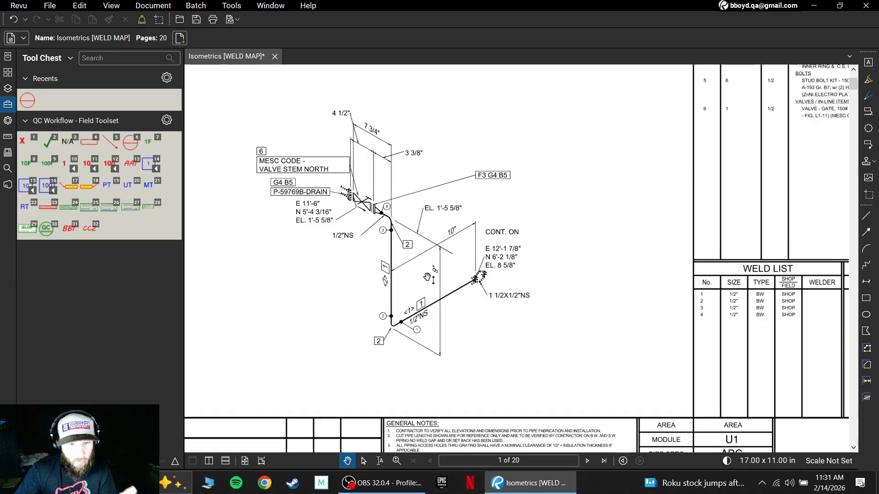
left_click_drag(725, 320, 454, 300)
scroll(493, 288, "up", 3)
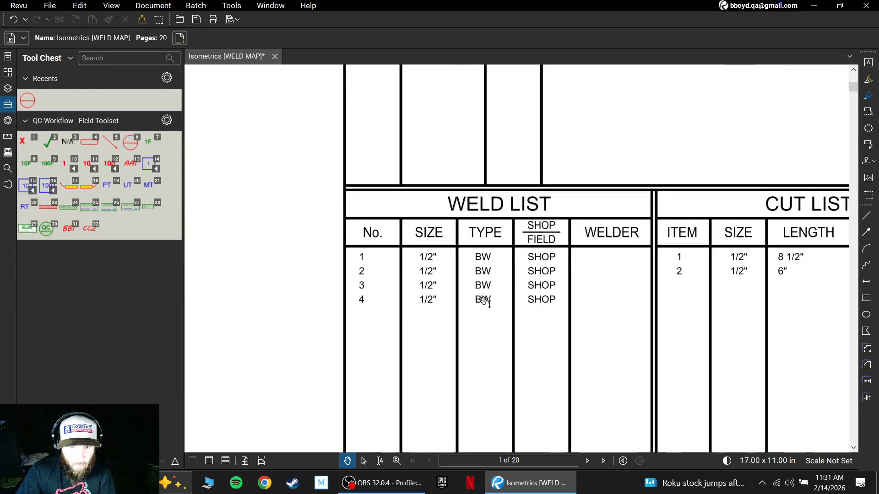
- Examine the numbered weld points 1 to 4 along the pipe run, from the lower elbow up to the flange
scroll(438, 278, "down", 5)
mouse_move(359, 320)
left_mouse_down()
mouse_move(558, 322)
mouse_move(620, 344)
left_mouse_up()
scroll(444, 314, "up", 2)
scroll(454, 340, "down", 1)
scroll(440, 347, "up", 1)
scroll(447, 361, "down", 2)
scroll(430, 316, "up", 5)
mouse_move(435, 241)
left_mouse_down()
mouse_move(473, 300)
mouse_move(468, 311)
left_mouse_up()
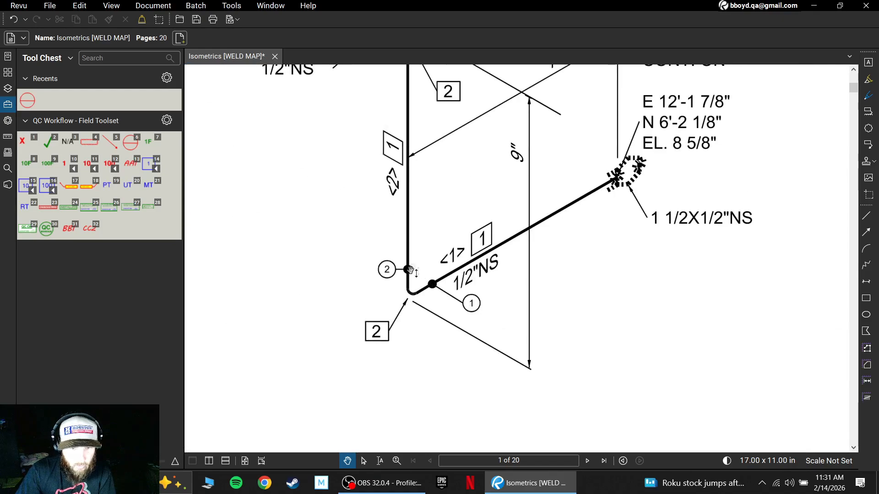
scroll(462, 150, "up", 4)
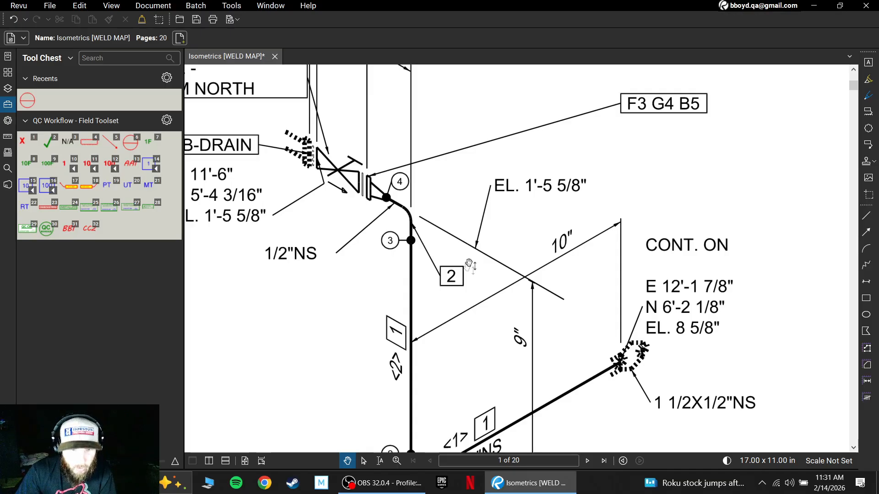
scroll(471, 260, "down", 2)
scroll(470, 297, "down", 2)
scroll(471, 297, "up", 3)
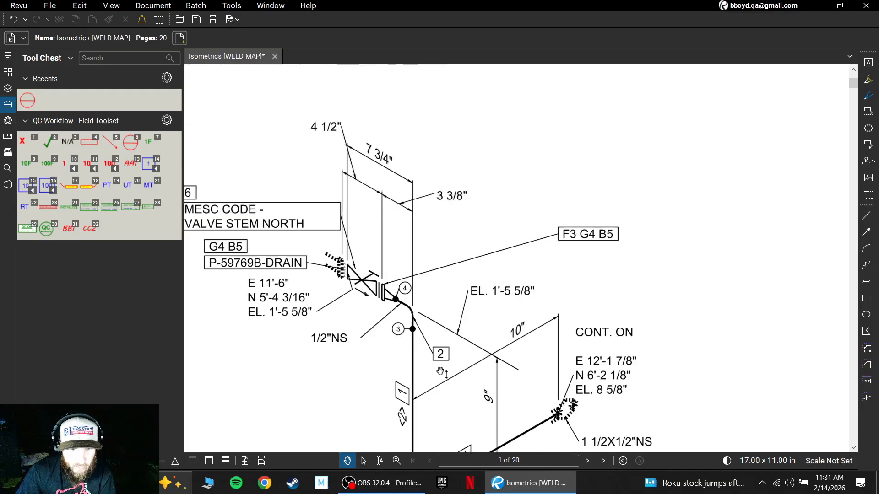
- Inspect the lower elbow and the continuation end of the pipe run, and return to the full isometric with its Weld List
scroll(443, 372, "down", 1)
scroll(469, 412, "down", 1)
left_click_drag(440, 403, 432, 392)
scroll(433, 392, "up", 2)
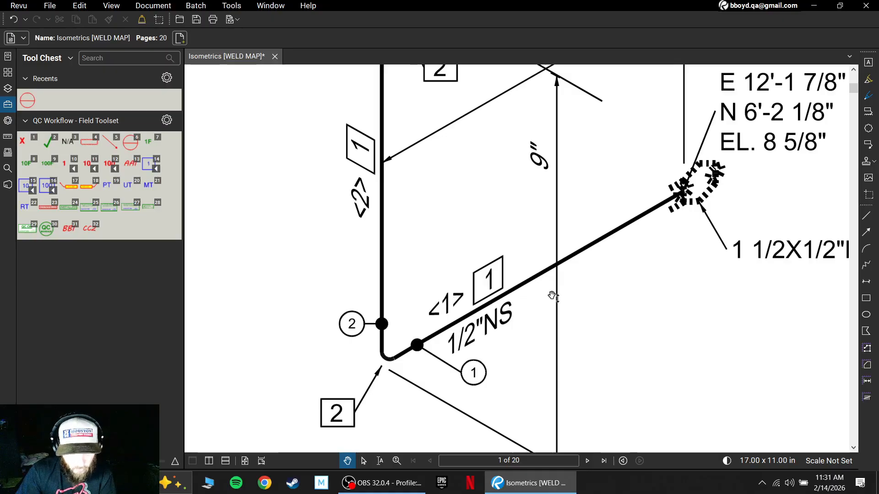
scroll(530, 218, "down", 5)
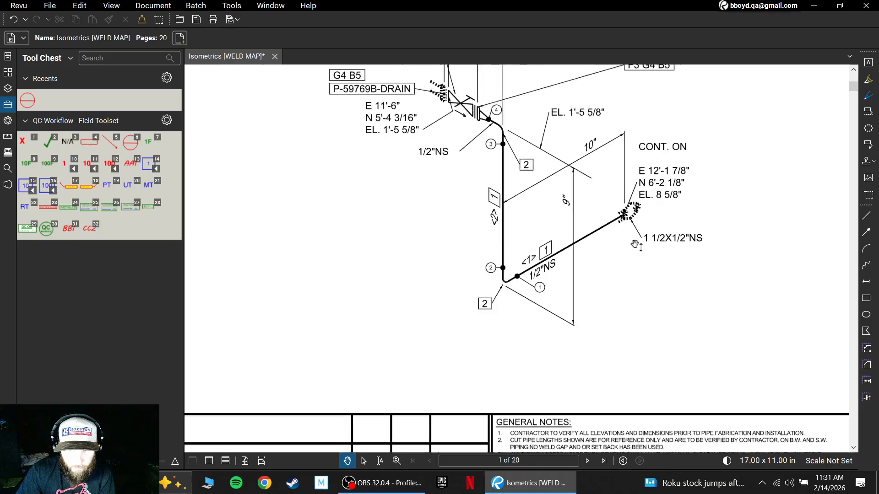
scroll(595, 298, "down", 3)
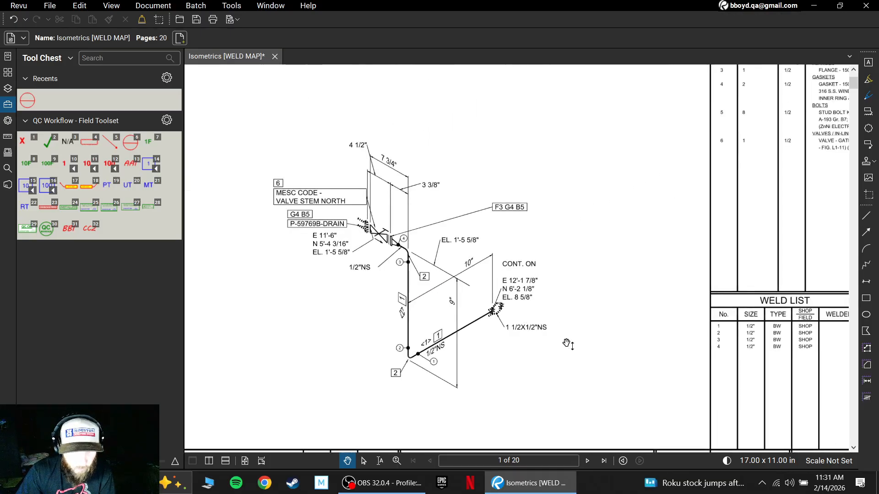
left_click_drag(568, 344, 547, 334)
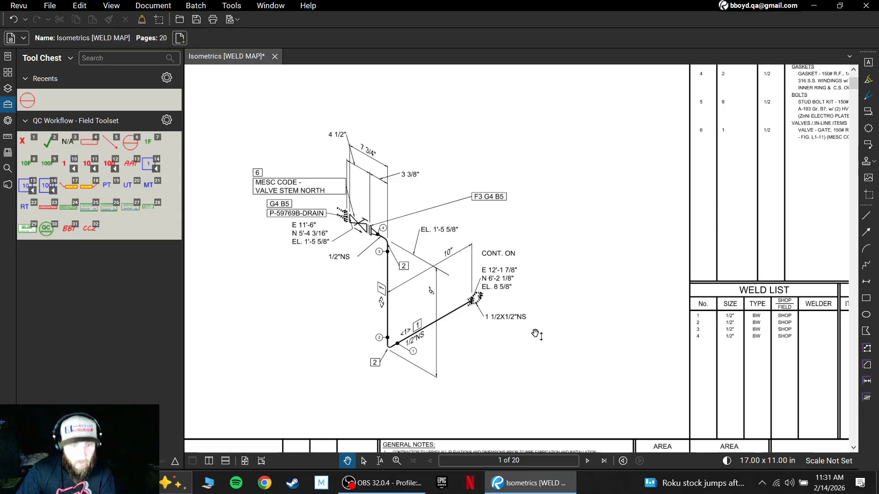
left_click_drag(542, 362, 539, 346)
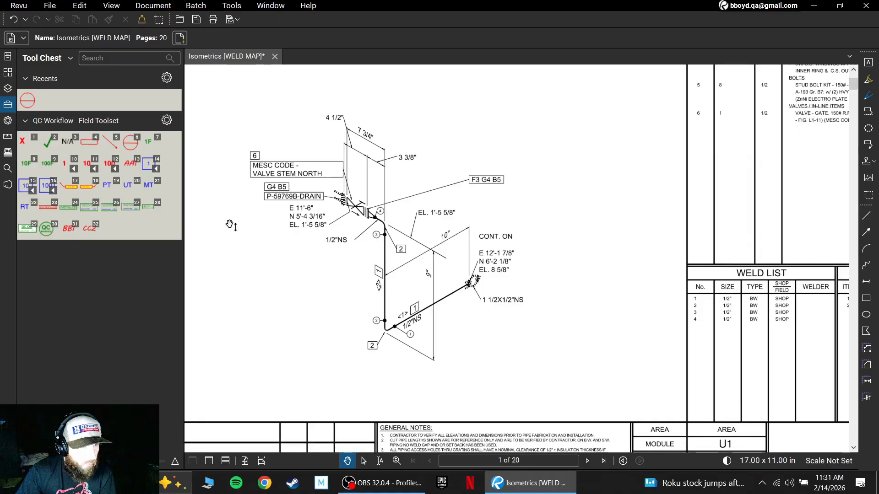
- Draw a blue diagonal line, 1.00 pt wide, in the blank area between the pipe run and the Weld List
left_click(866, 216)
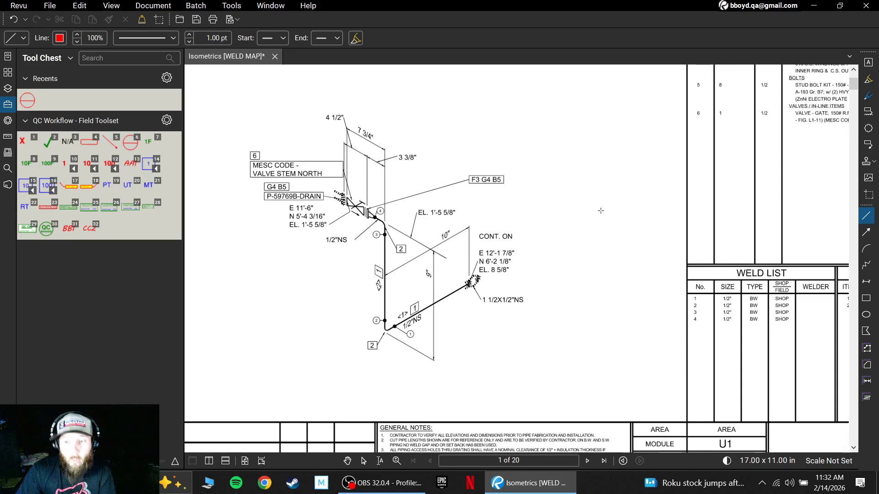
left_click(64, 41)
left_click(108, 95)
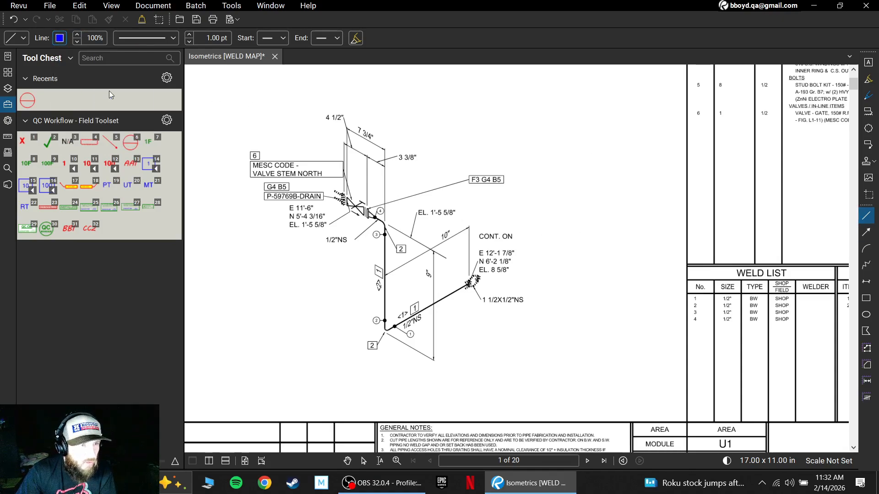
left_click_drag(637, 202, 566, 163)
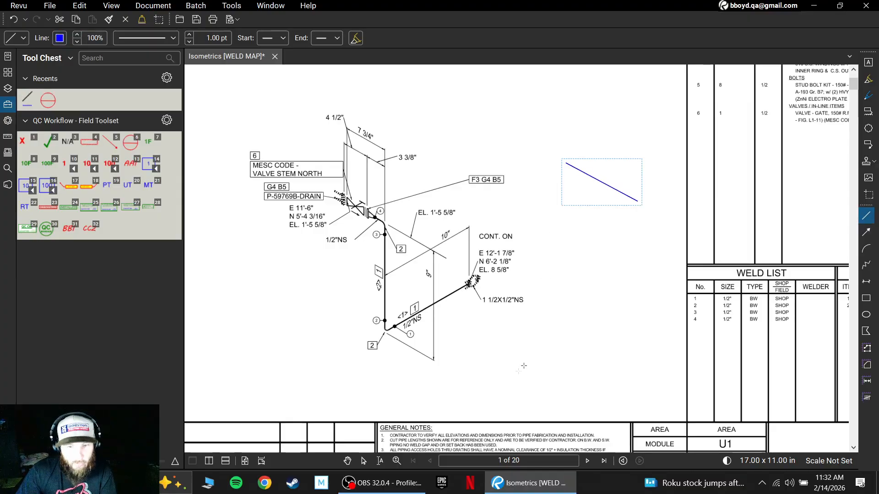
- Switch to the Select tool and change the diagonal line's colour to red
left_click(364, 461)
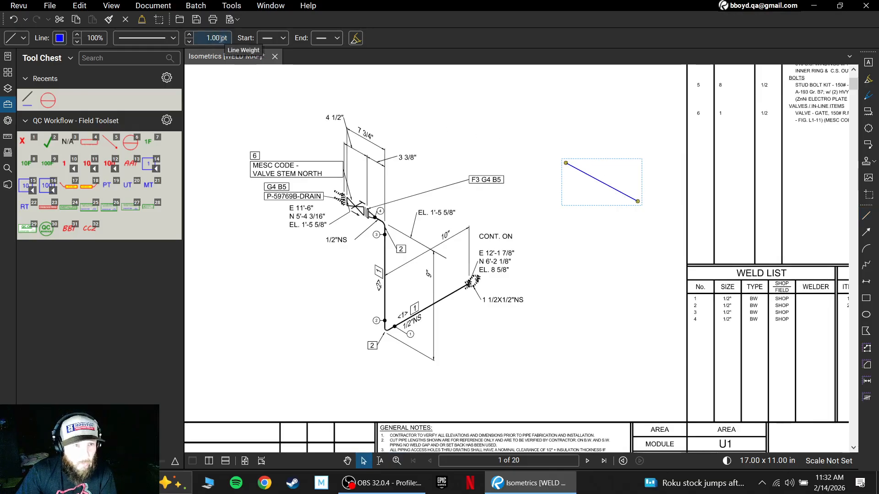
left_click(60, 39)
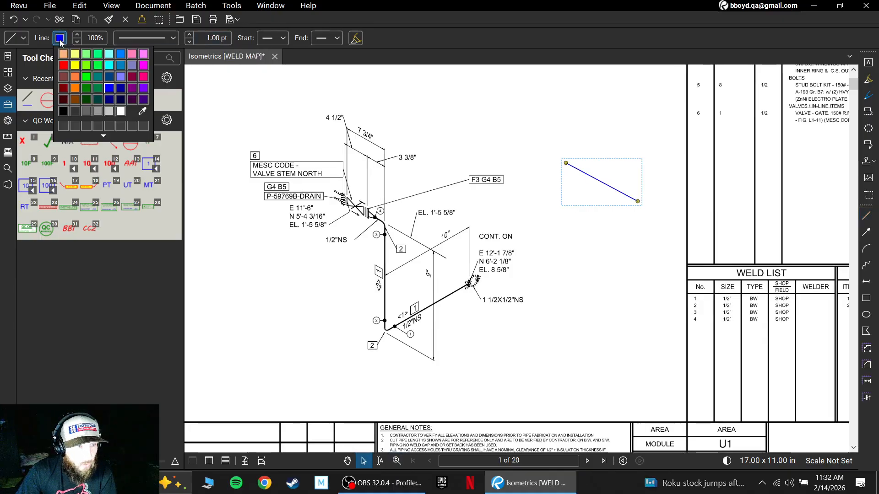
left_click(63, 65)
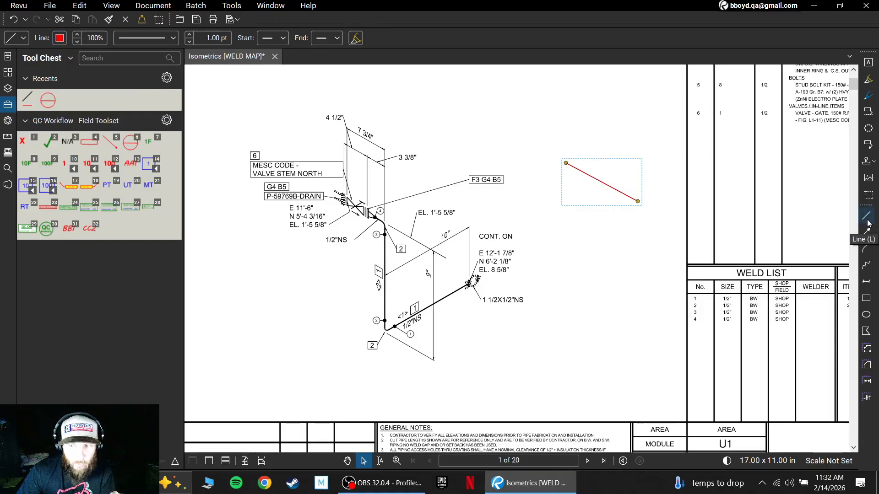
- Move the red line slightly toward the isometric and save its properties as the Line tool's default
left_click_drag(633, 206, 587, 176)
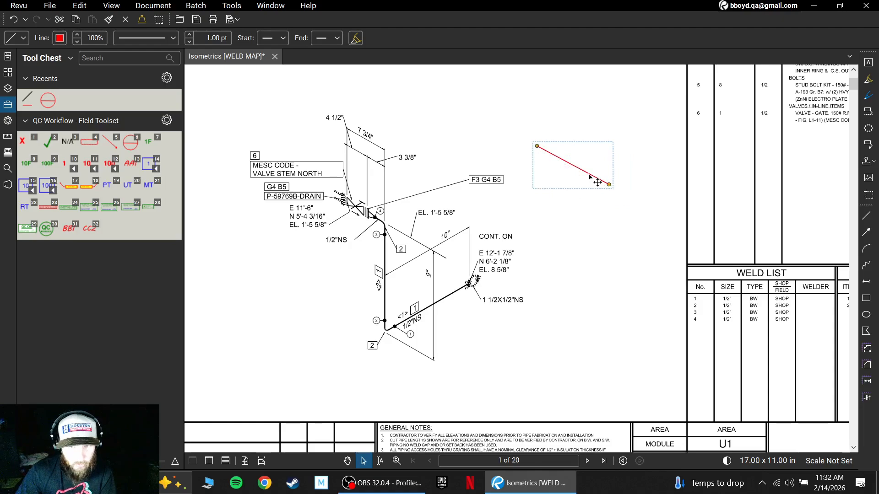
left_click(23, 42)
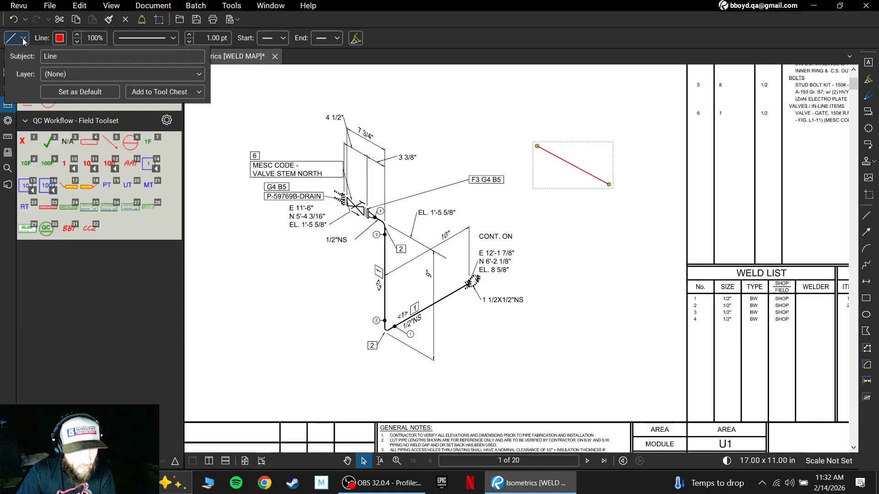
left_click(76, 95)
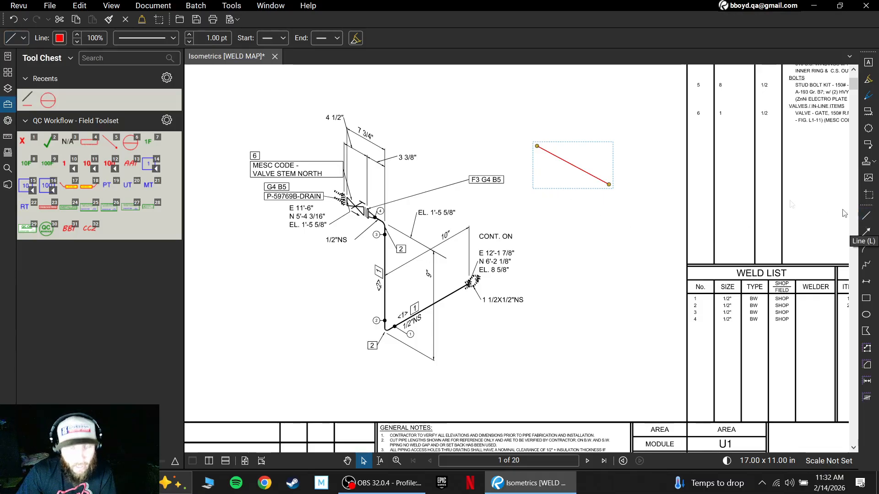
- Delete the red sample line from the blank area beside the isometric
left_click_drag(596, 182, 598, 192)
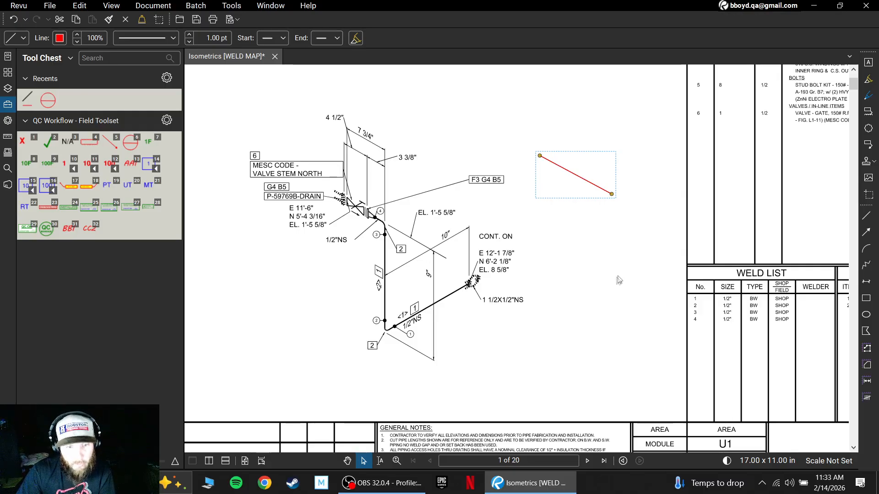
key("Delete")
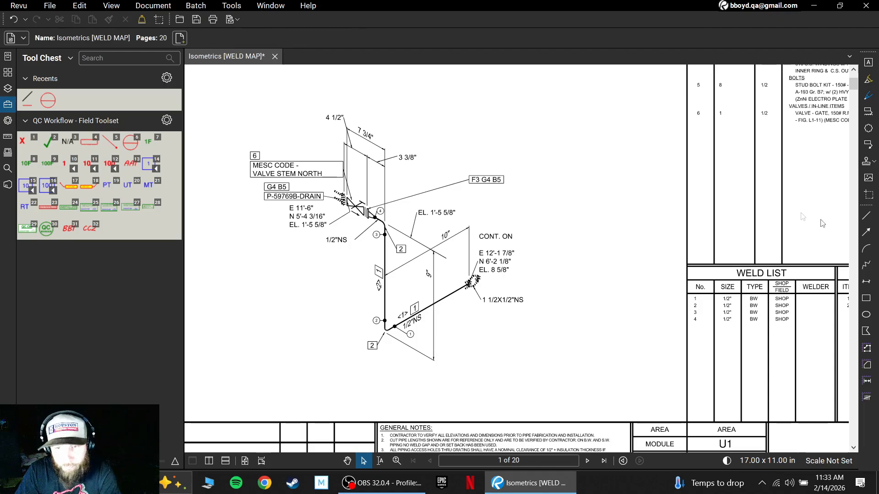
- Draw four red leader lines on page 1, each running outward from one of the pipe run's weld points into blank space
left_click(866, 215)
scroll(401, 280, "up", 2)
scroll(402, 280, "down", 1)
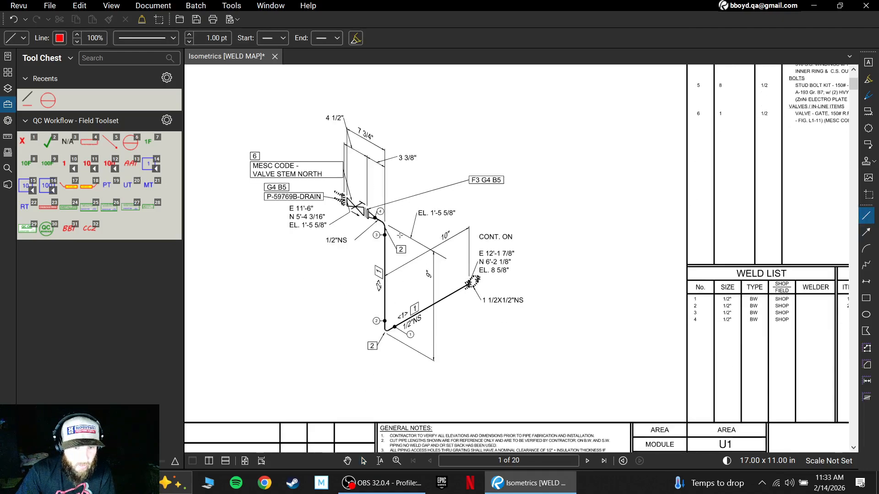
scroll(394, 238, "up", 2)
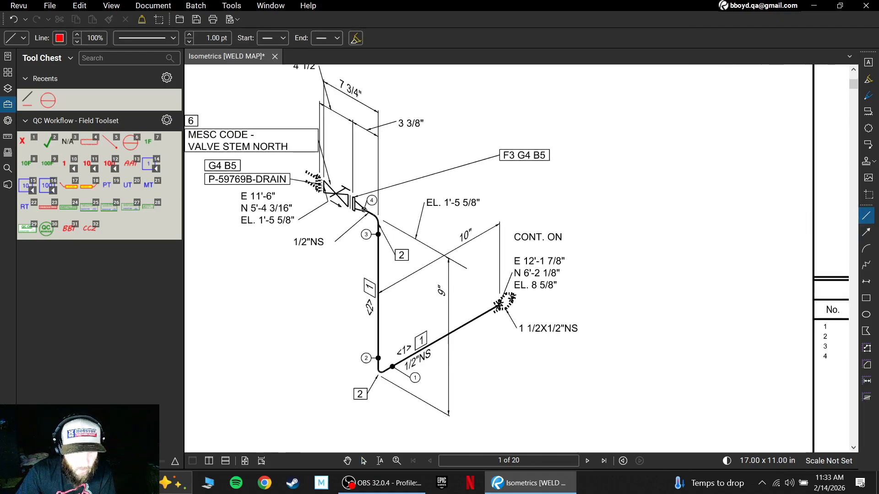
left_click_drag(364, 209, 456, 120)
left_click_drag(378, 235, 296, 279)
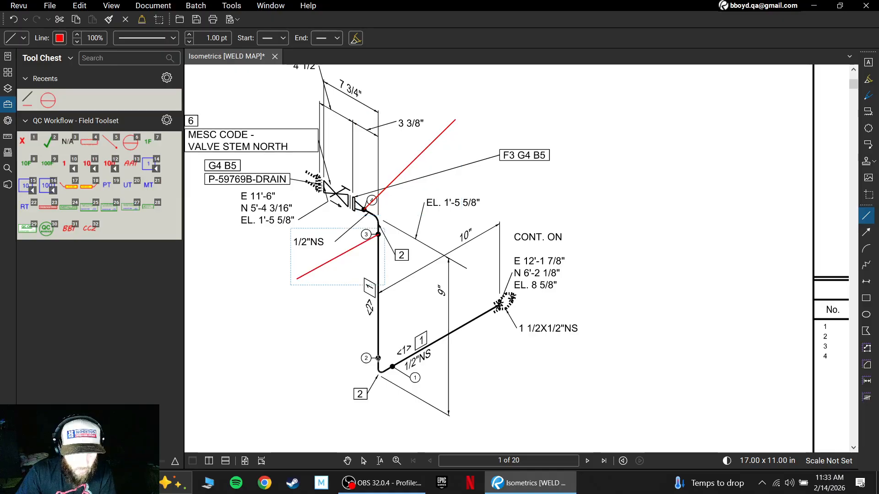
left_click_drag(359, 346, 297, 333)
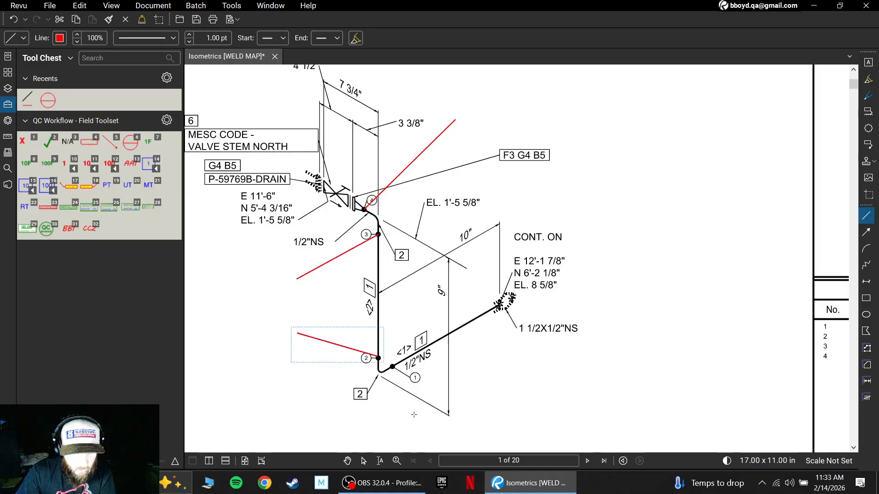
scroll(412, 366, "down", 2)
left_click_drag(408, 279, 424, 338)
- Place a red split-circle weld symbol from the QC Workflow field toolset at the outer end of each of page 1's four leader lines
scroll(514, 227, "down", 2)
scroll(522, 230, "up", 2)
scroll(531, 231, "down", 1)
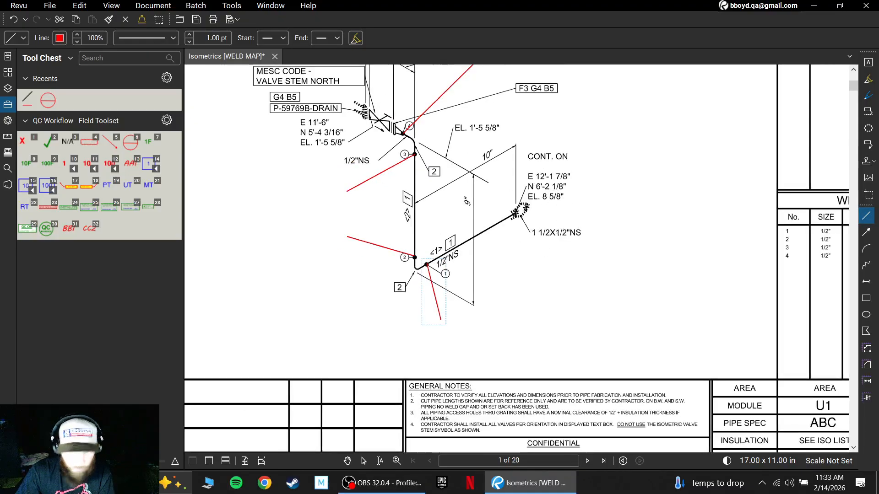
scroll(582, 227, "down", 1)
left_click_drag(635, 227, 579, 279)
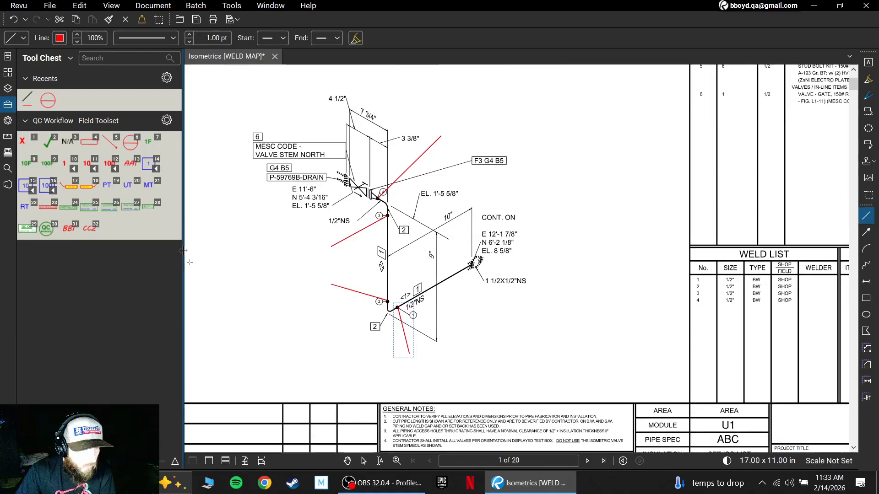
scroll(396, 151, "up", 1)
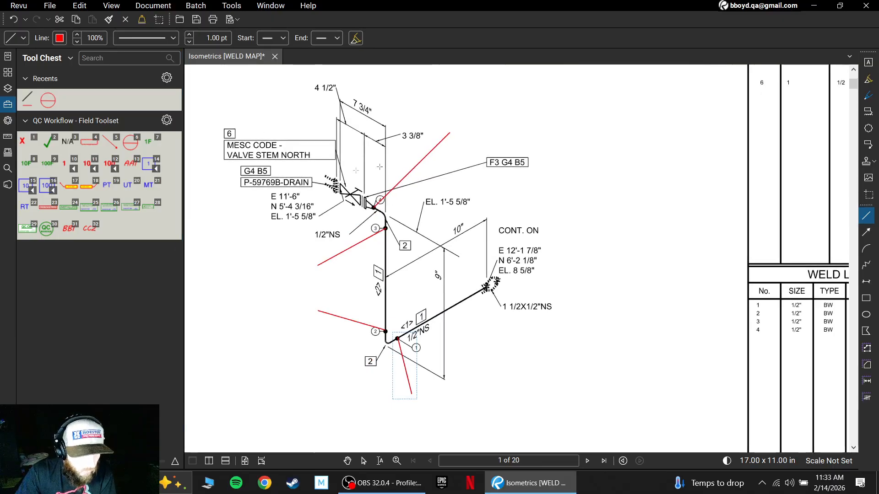
left_click(130, 151)
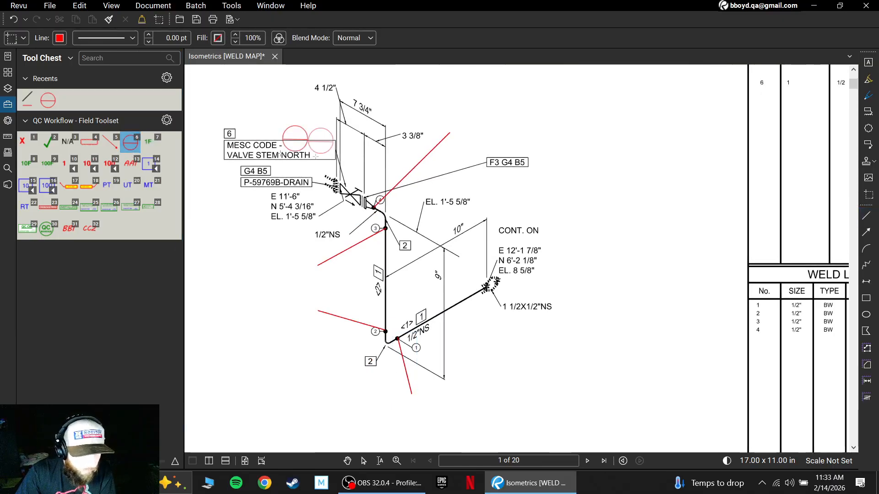
left_click(448, 134)
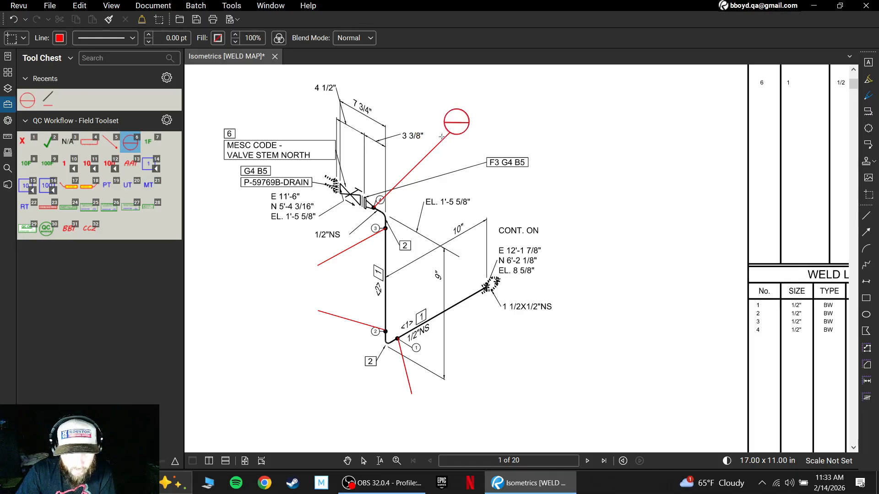
left_click(290, 284)
left_click(290, 322)
left_click(401, 421)
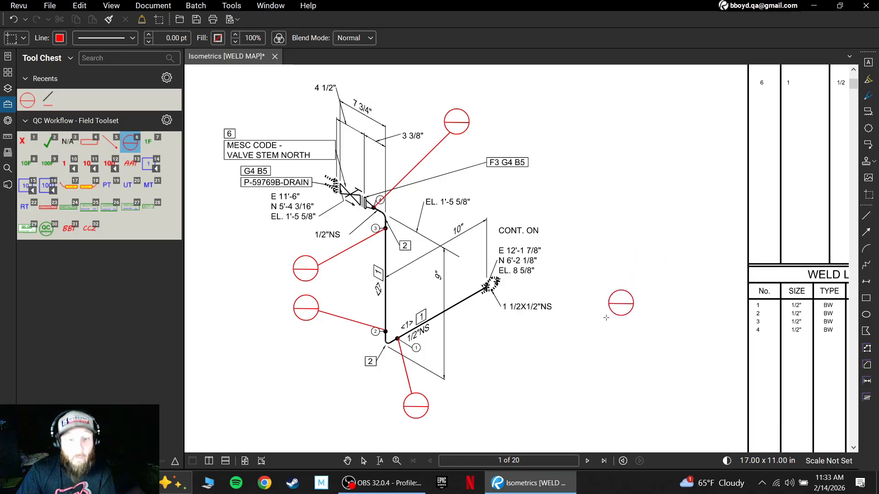
left_click(348, 461)
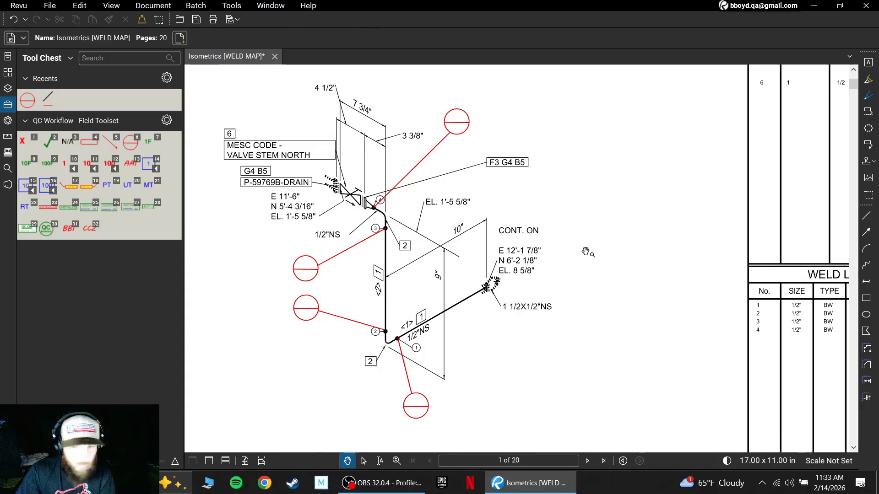
- Number page 1's weld circles 1 to 4 with the red single-digit sequence text, from the valve-end weld down to the lowest
scroll(565, 269, "down", 2)
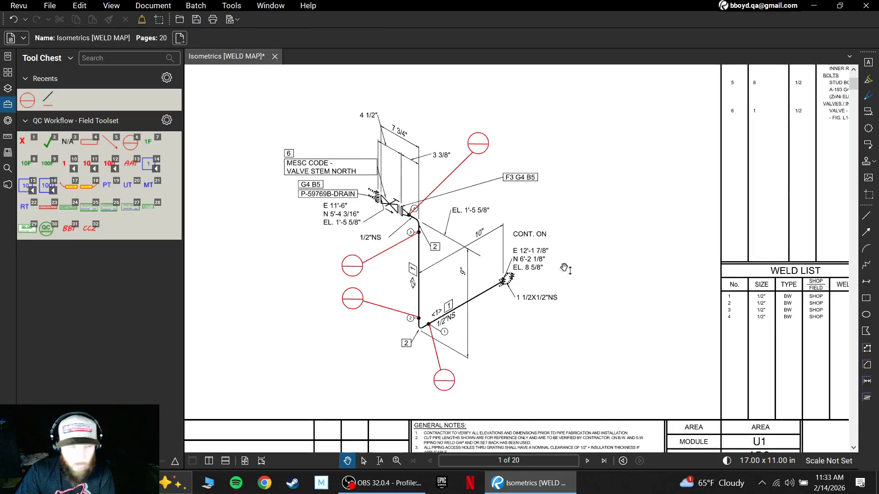
left_click(64, 166)
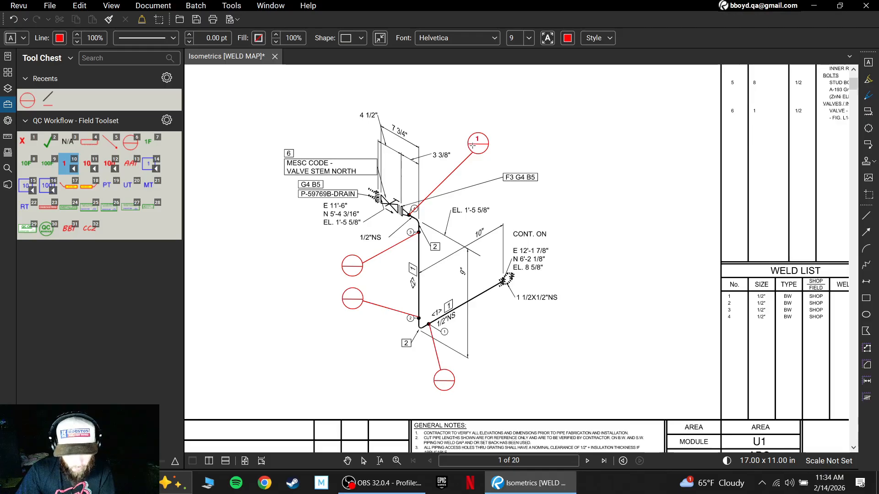
left_click(473, 145)
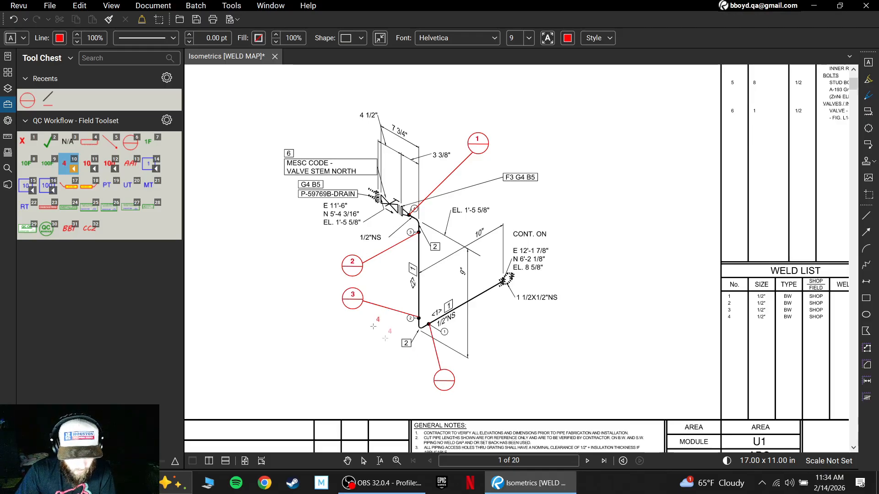
left_click(444, 383)
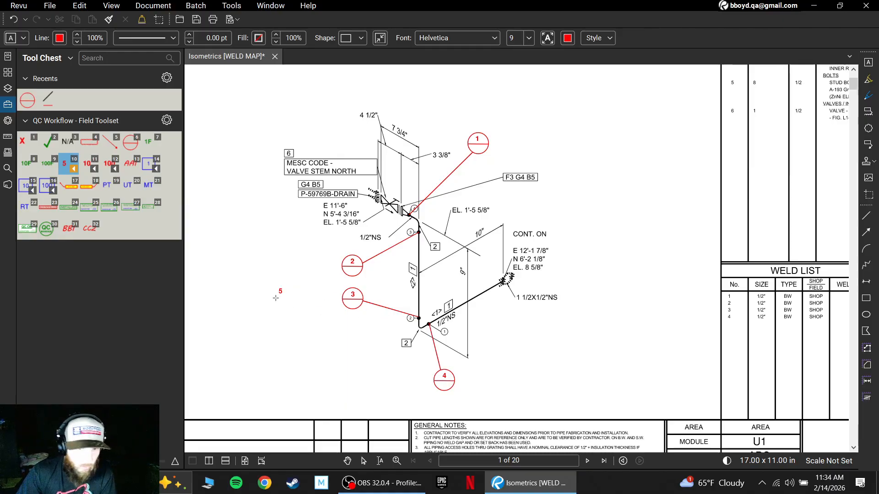
- Go to the page 2 isometric and draw a red leader line outward from each of its four weld points
scroll(499, 251, "down", 5)
scroll(499, 250, "down", 2)
scroll(499, 251, "down", 2)
scroll(500, 250, "down", 3)
scroll(489, 249, "down", 1)
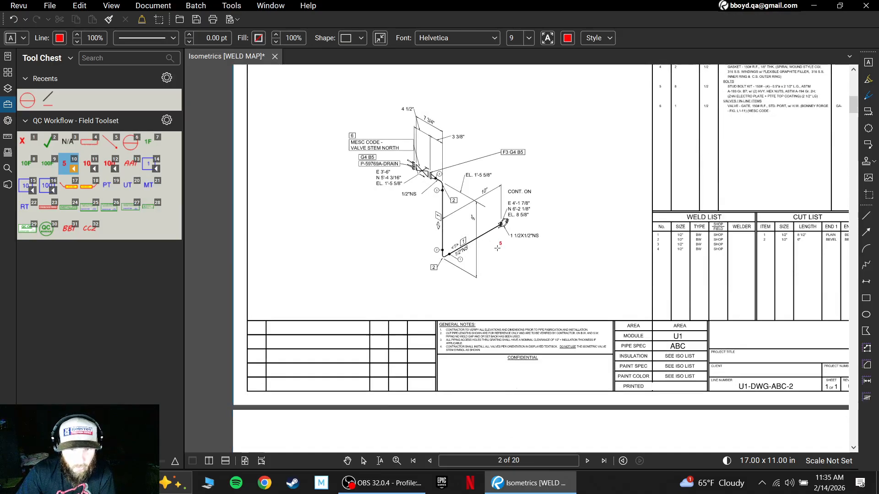
scroll(489, 249, "up", 2)
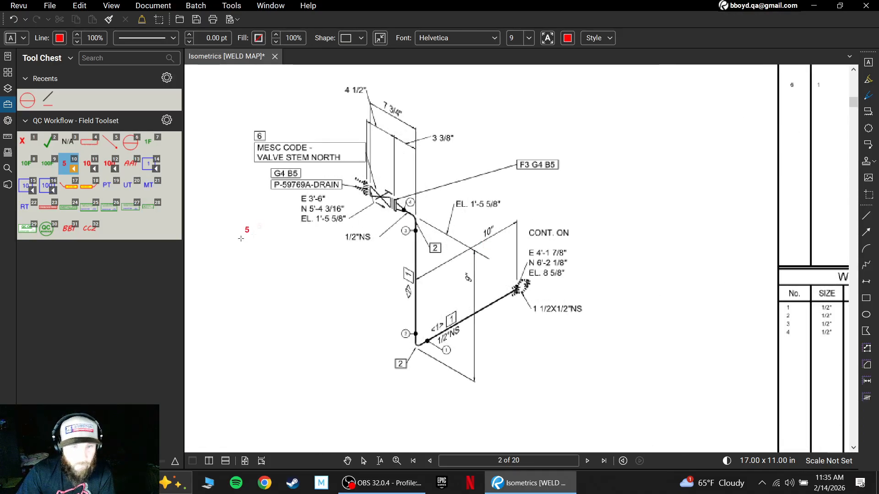
left_click(49, 99)
mouse_move(403, 209)
left_mouse_down()
mouse_move(427, 173)
mouse_move(489, 125)
left_mouse_up()
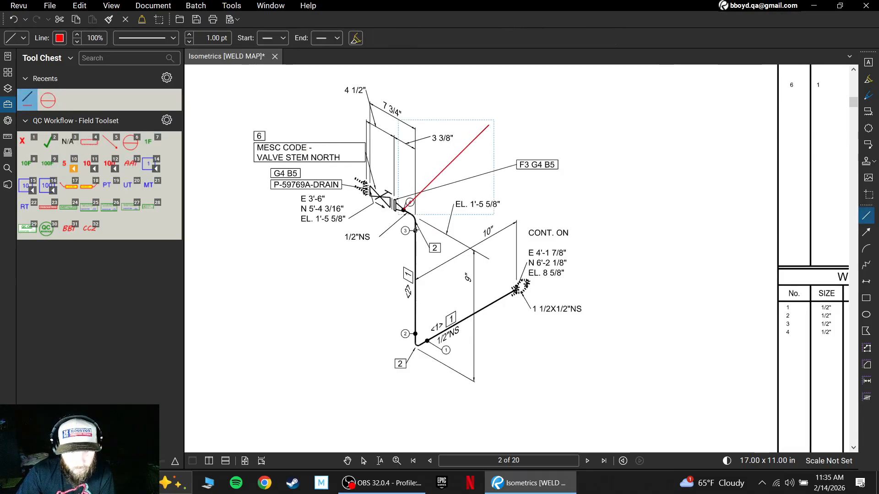
left_click_drag(416, 230, 331, 267)
mouse_move(415, 333)
left_mouse_down()
mouse_move(333, 309)
mouse_move(428, 348)
mouse_move(433, 407)
left_mouse_up()
- Add red split-circle weld symbols at the ends of the four leader lines on page 2
left_click(130, 143)
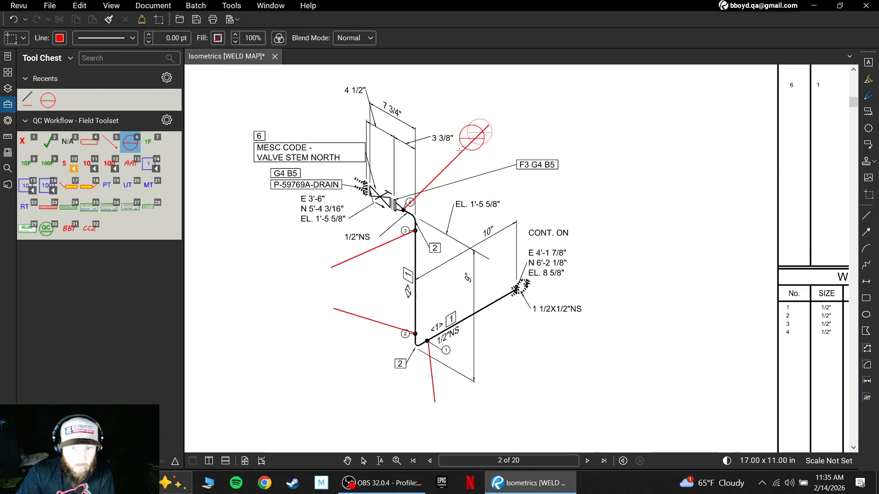
left_click(494, 113)
left_click(319, 270)
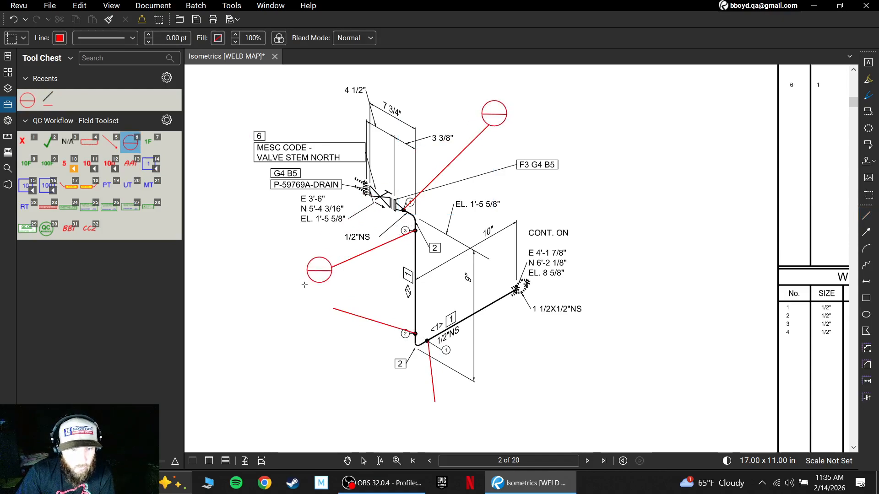
left_click(320, 304)
left_click(306, 322)
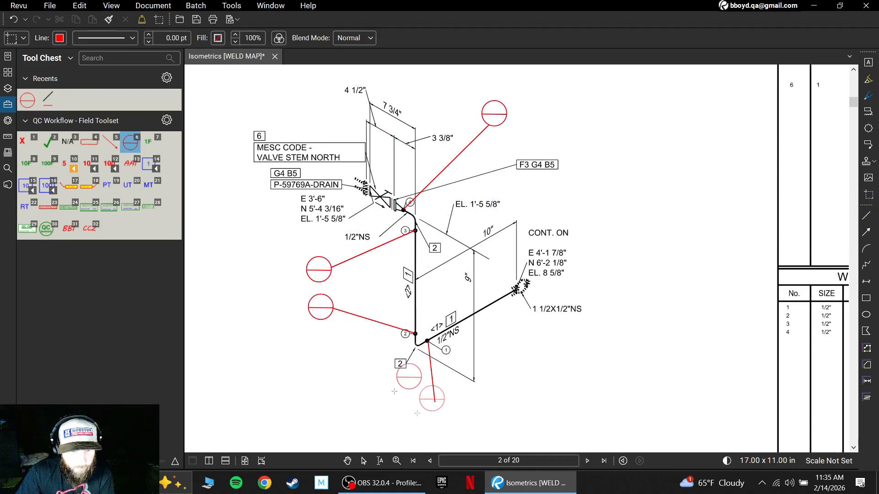
left_click(423, 430)
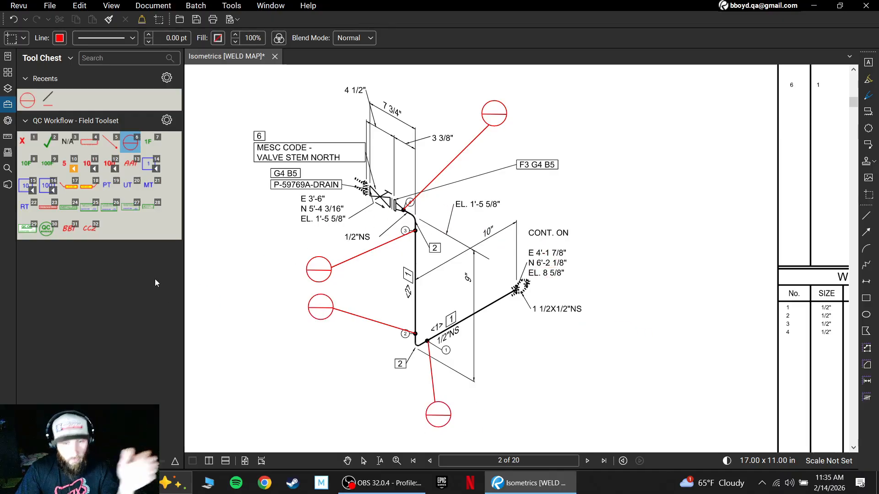
- Continue the red weld numbering in page 2's circles with 5 to 8, starting at the valve-end weld, and leave the numbering tool
left_click(65, 167)
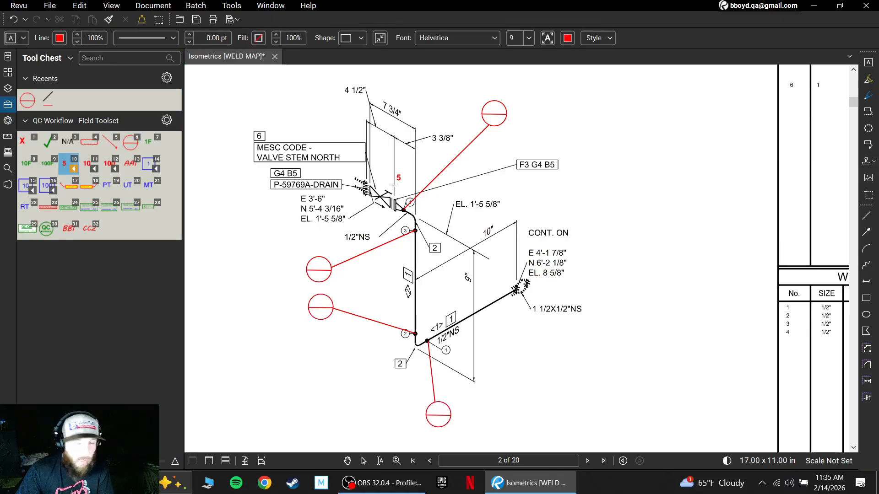
left_click(488, 117)
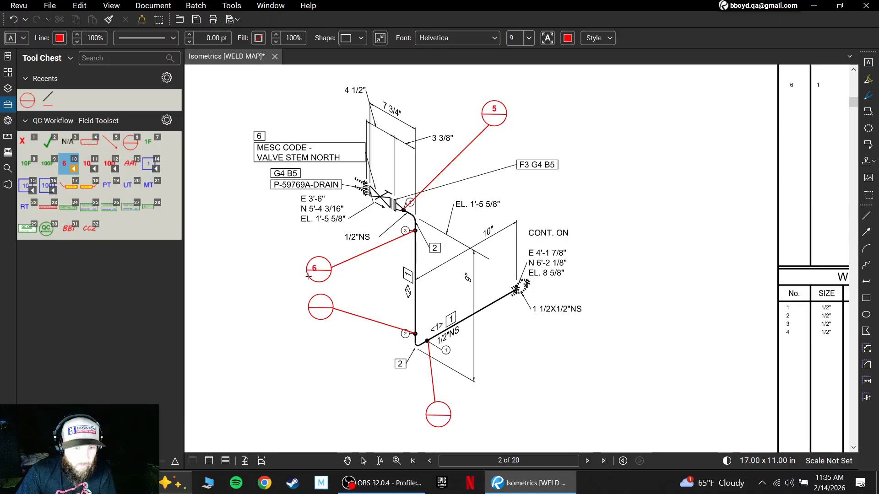
left_click(316, 311)
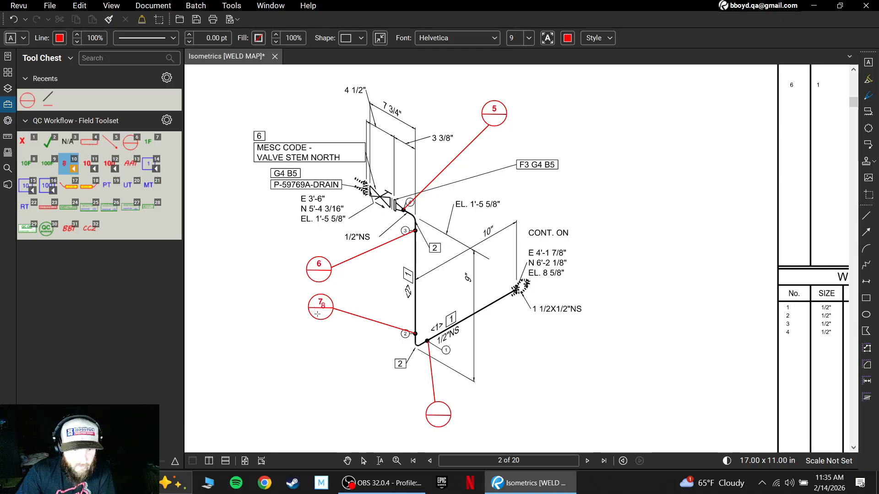
left_click(432, 418)
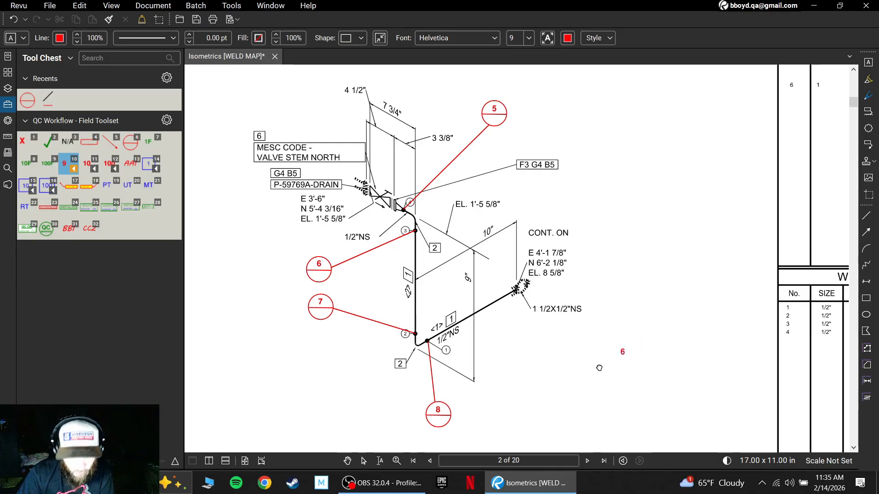
scroll(618, 356, "down", 1)
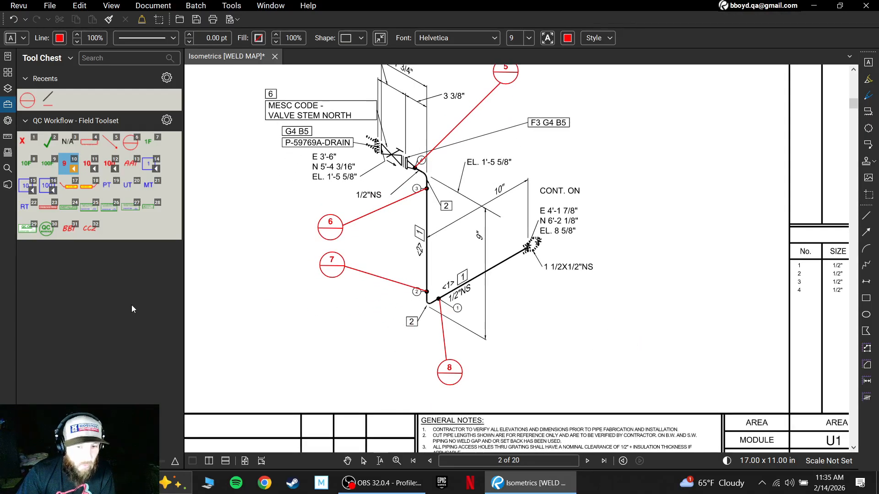
key("Escape")
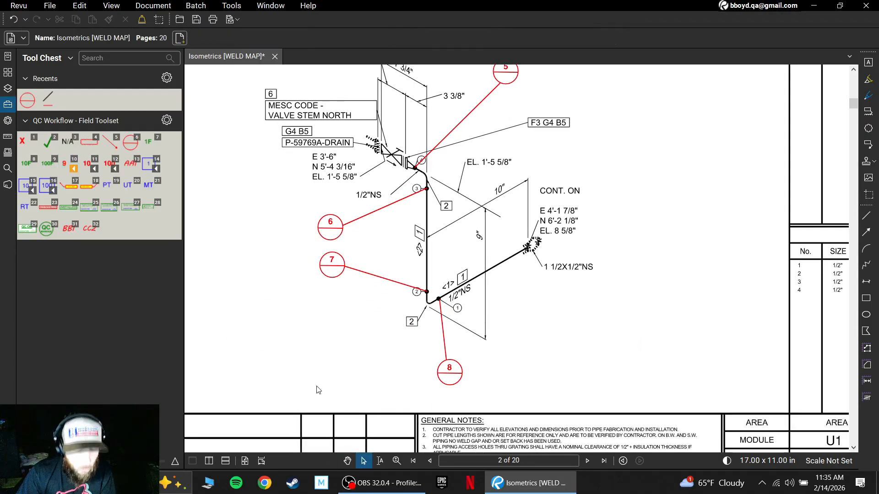
- Change the number in the lowest weld circle on page 2 to 8F and recentre the text in the circle's upper half
double_click(451, 371)
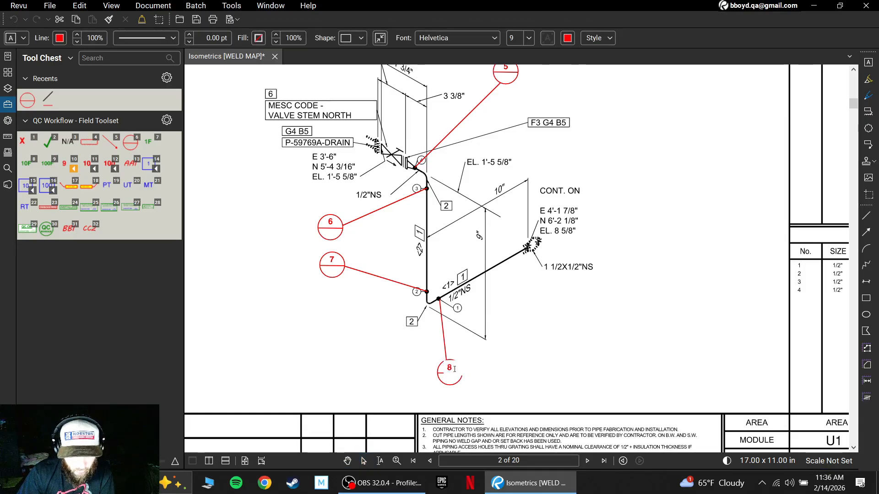
type("F")
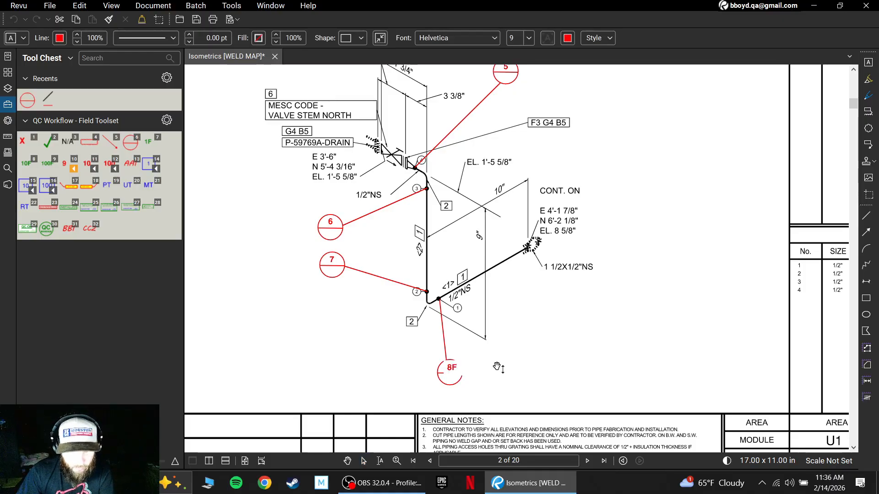
key("Escape")
left_click_drag(454, 374, 450, 371)
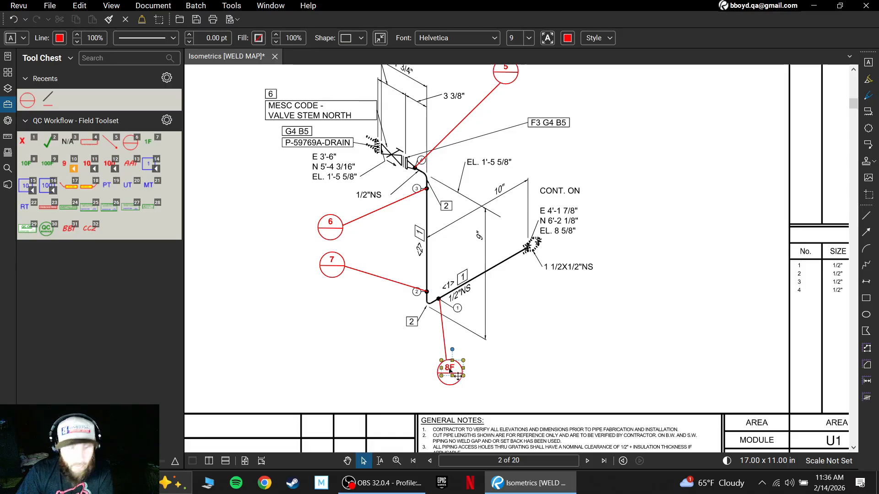
- Set the font colour of the 8F weld number to dark green and deselect it
left_click(569, 39)
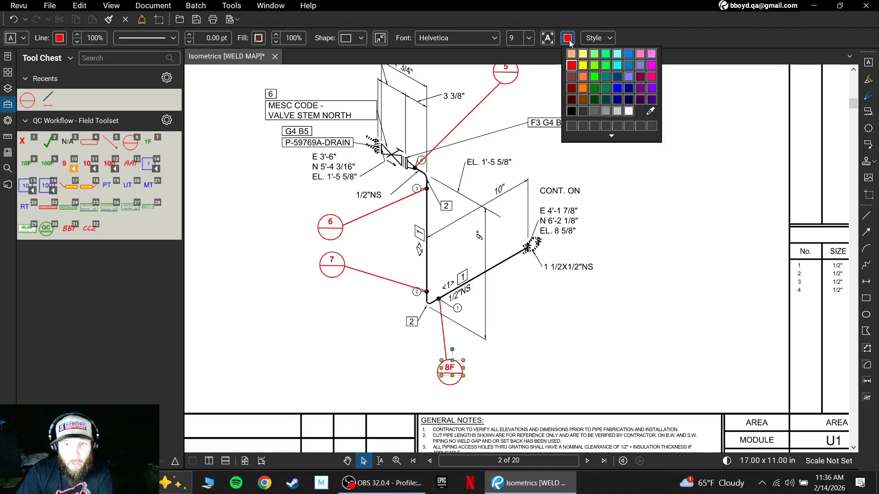
left_click(594, 88)
left_click(559, 321)
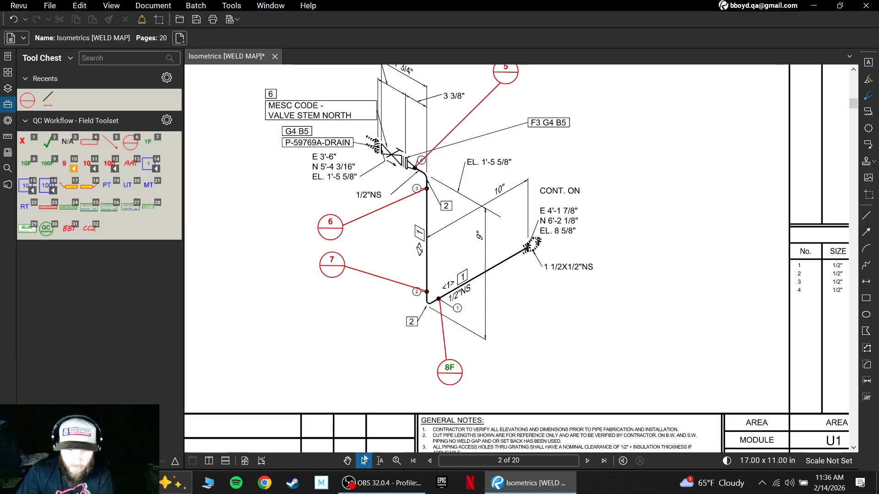
- Look through the sheets after page 2, up to page 7, for the next isometric that lists welds
scroll(563, 314, "down", 1)
scroll(563, 314, "down", 4)
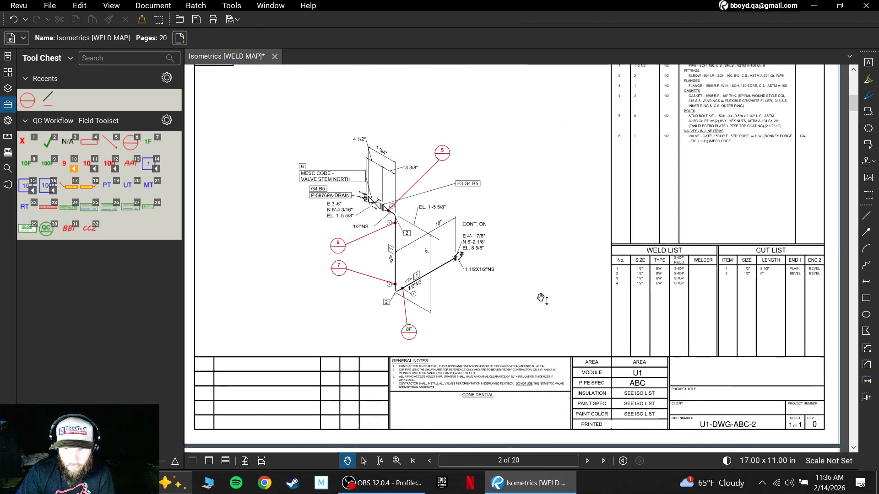
scroll(513, 274, "down", 8)
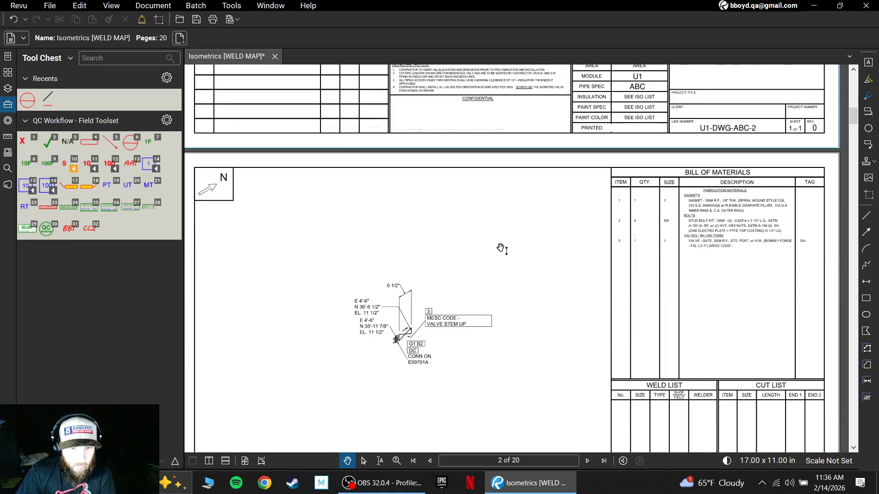
scroll(502, 245, "up", 1)
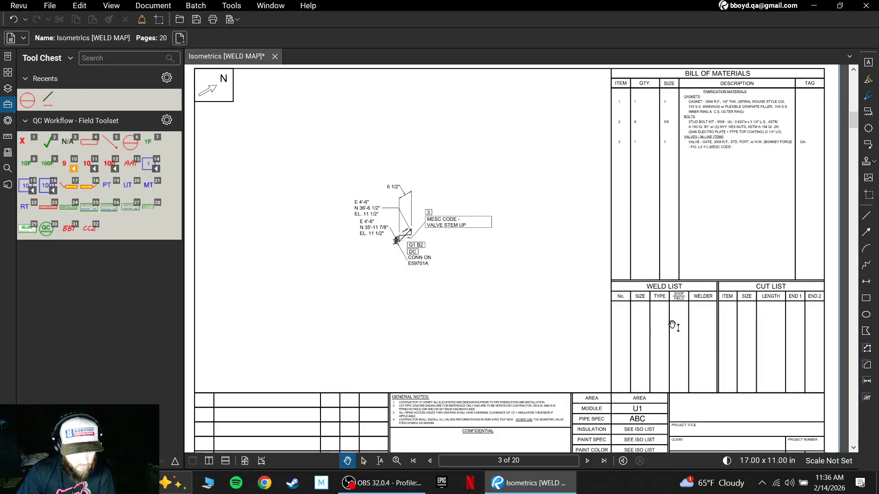
scroll(568, 301, "down", 8)
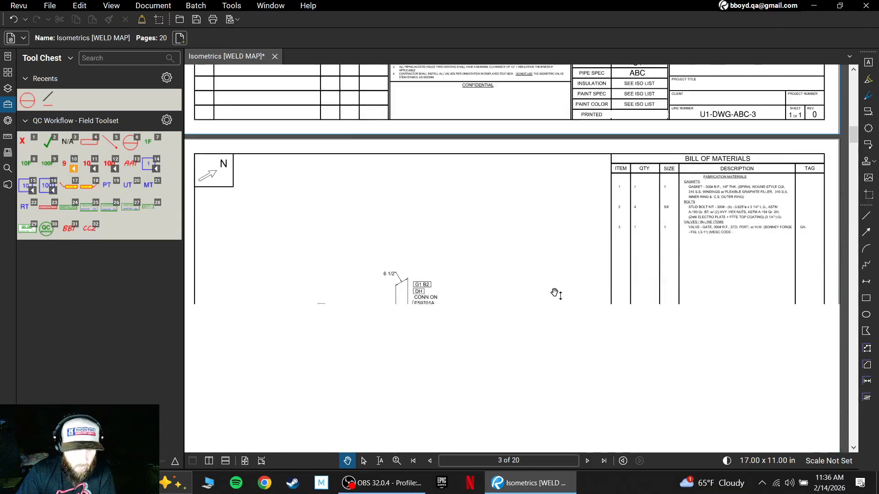
scroll(559, 297, "down", 15)
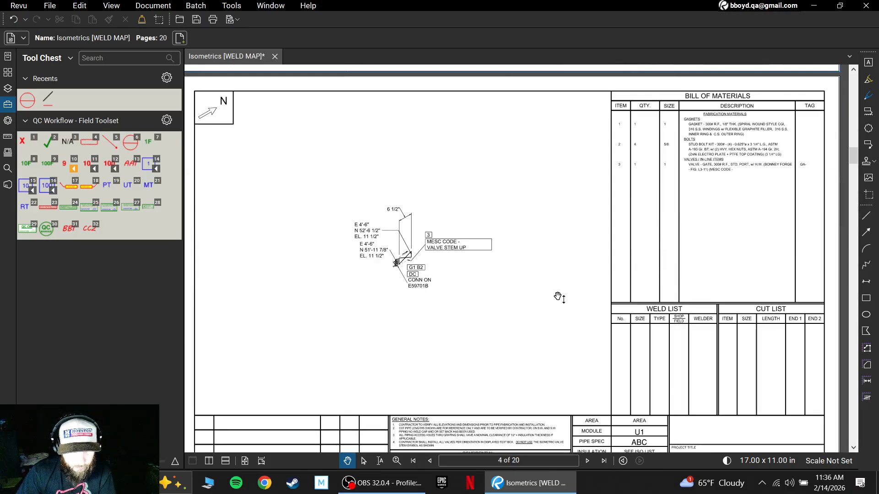
scroll(559, 298, "down", 15)
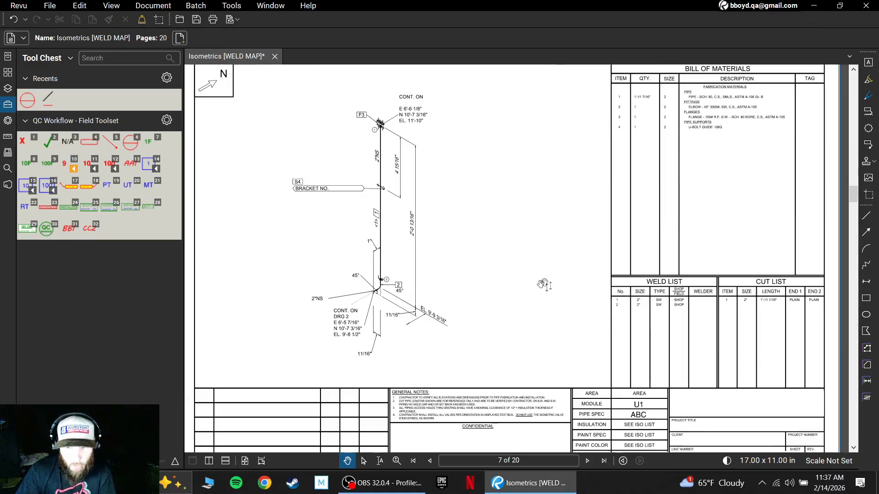
- Examine page 7's weld list and the two weld locations, at the lower 45° elbow and the upper flange
scroll(713, 303, "up", 5)
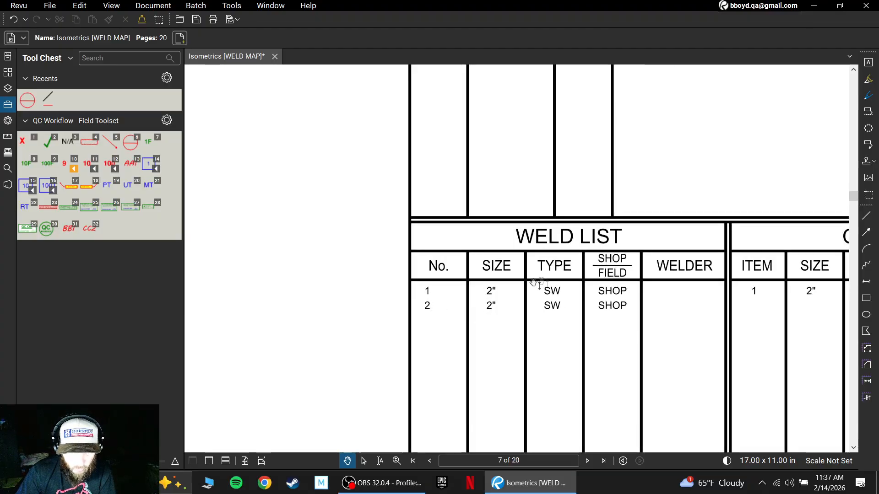
scroll(389, 302, "down", 3)
mouse_move(390, 302)
left_mouse_down()
mouse_move(603, 326)
mouse_move(648, 321)
left_mouse_up()
mouse_move(442, 329)
left_mouse_down()
mouse_move(463, 323)
mouse_move(401, 316)
left_mouse_up()
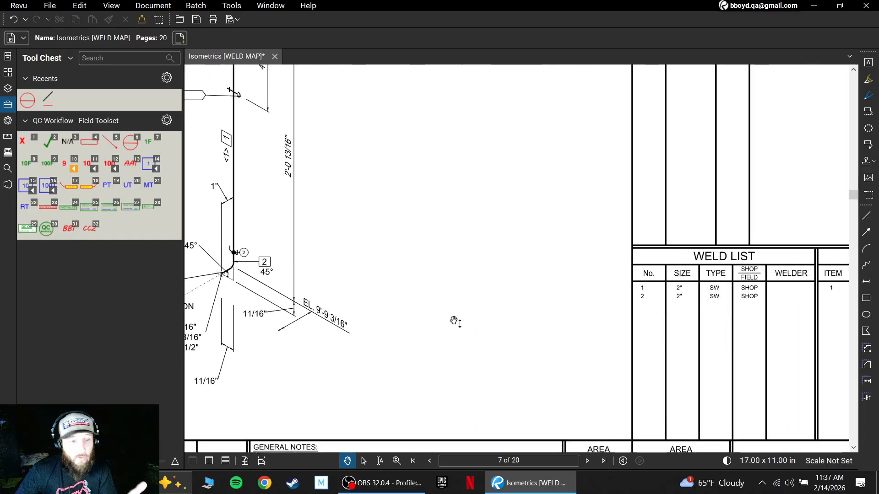
left_click_drag(471, 330, 583, 329)
scroll(373, 254, "up", 8)
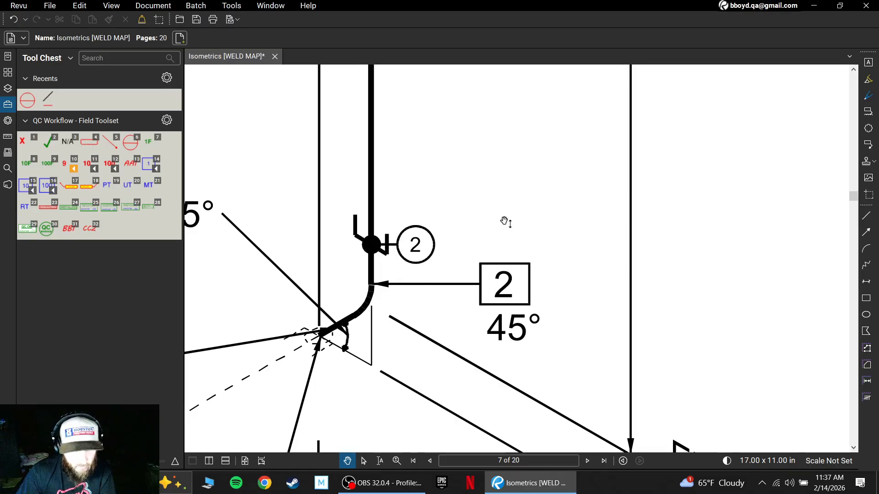
scroll(505, 223, "down", 5)
left_click_drag(506, 223, 491, 302)
left_click_drag(517, 224, 485, 350)
left_click_drag(479, 174, 484, 332)
scroll(393, 192, "up", 3)
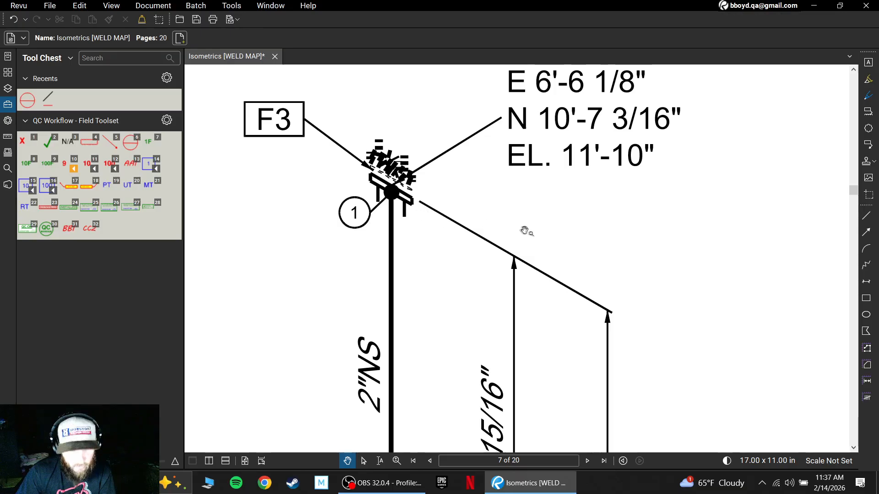
scroll(540, 242, "down", 4)
left_click_drag(590, 274, 513, 218)
scroll(544, 228, "down", 2)
mouse_move(579, 273)
left_mouse_down()
mouse_move(517, 214)
mouse_move(542, 261)
mouse_move(523, 253)
left_mouse_up()
scroll(520, 217, "down", 2)
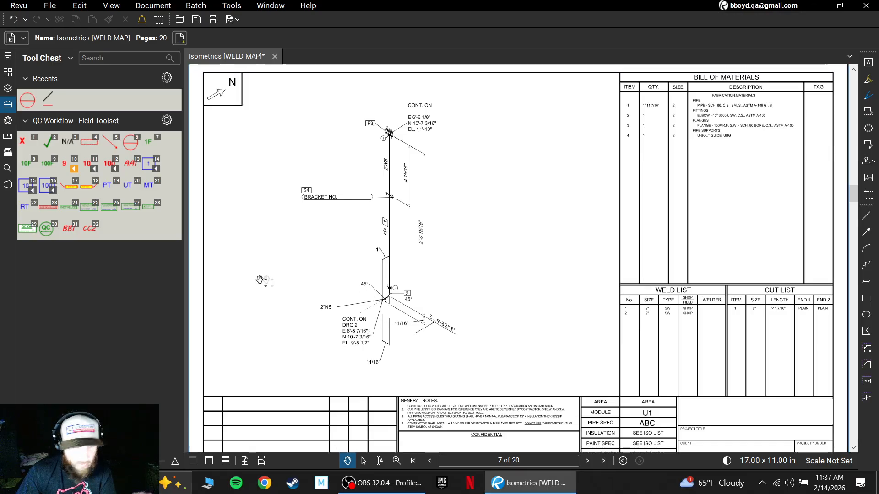
- Draw red leader lines outward from the flange weld and the 45° elbow weld on page 7, and leave the line tool
scroll(406, 221, "up", 1)
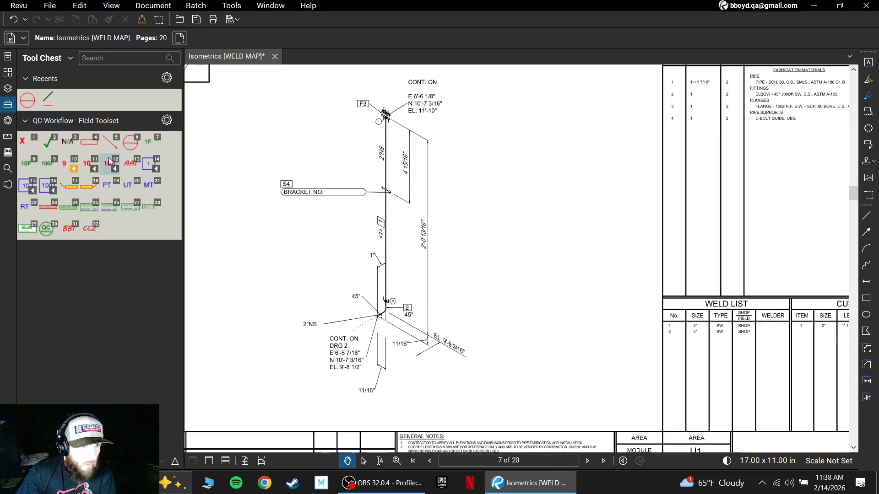
left_click(48, 99)
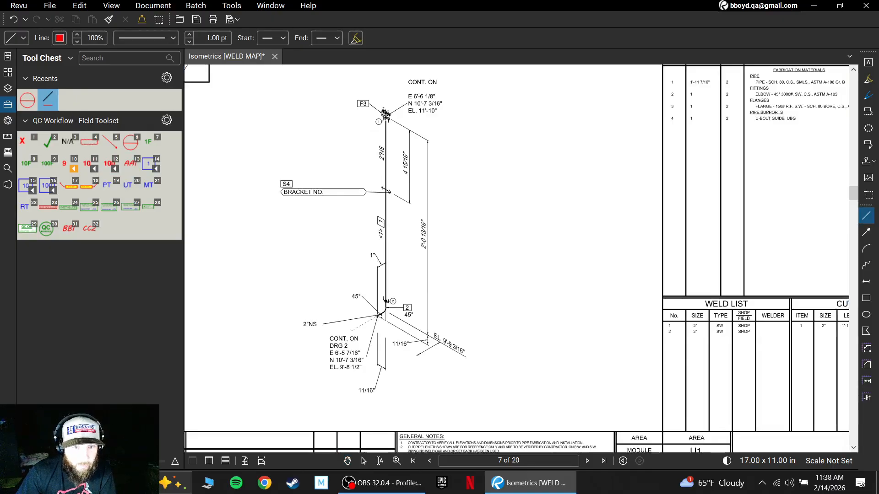
left_click_drag(386, 117, 468, 129)
left_click_drag(387, 301, 325, 262)
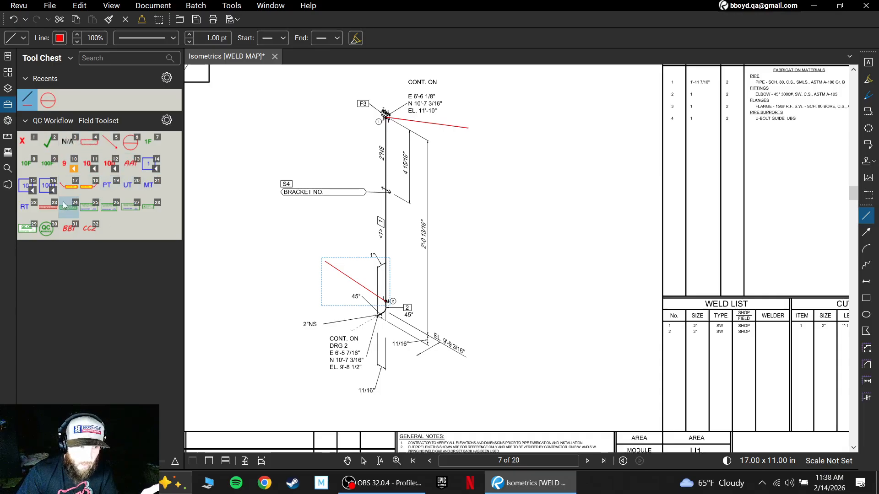
left_click(352, 463)
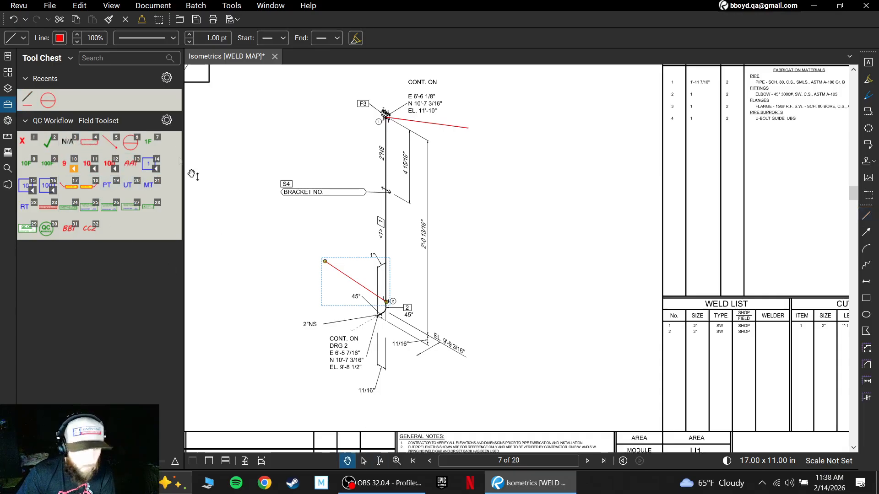
- Add split-circle weld symbols at both leader ends on page 7 and number them 9 at the flange and 10 at the elbow
left_click(131, 150)
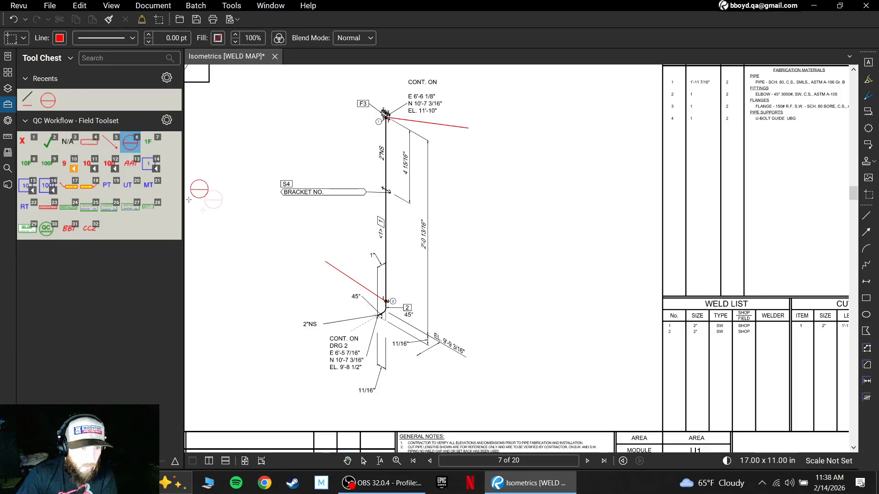
left_click(307, 269)
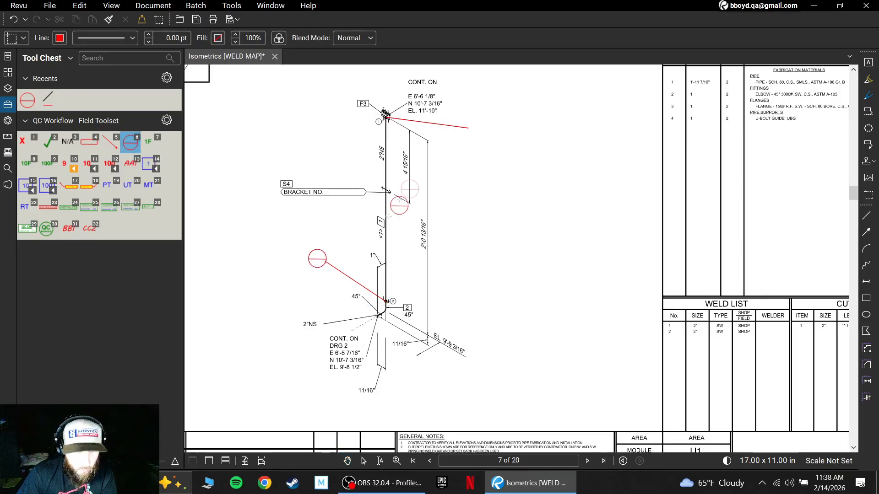
left_click(466, 139)
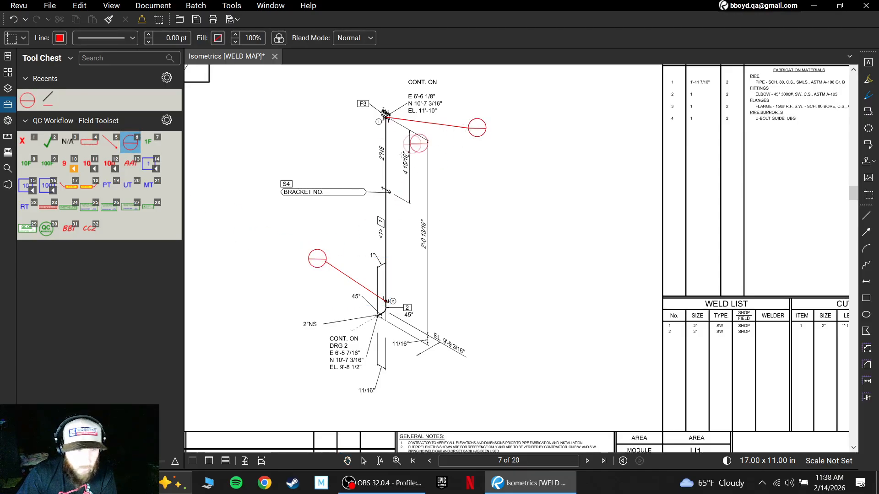
left_click(64, 168)
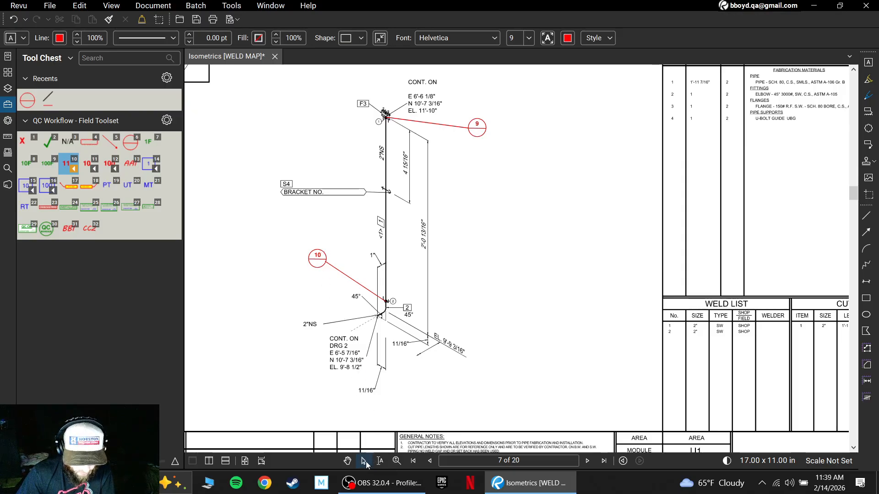
left_click(364, 462)
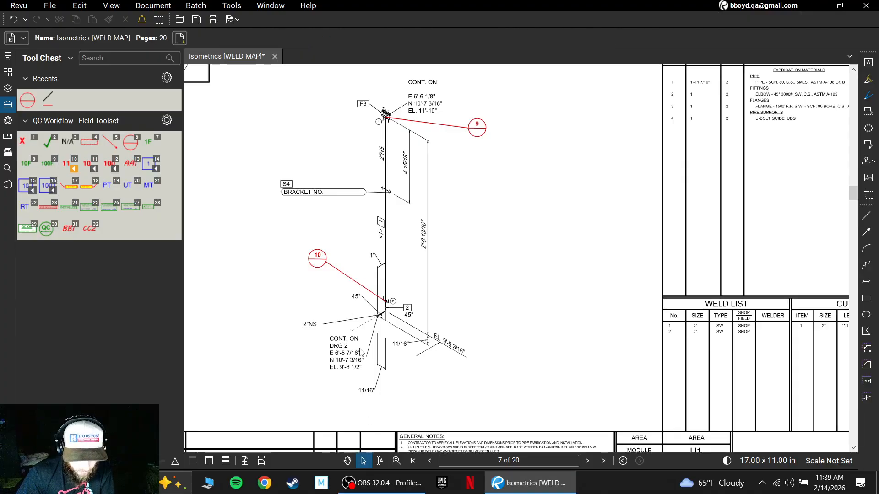
- Change the elbow weld's number on page 7 to 10F and recentre the text in the circle's upper half
double_click(321, 259)
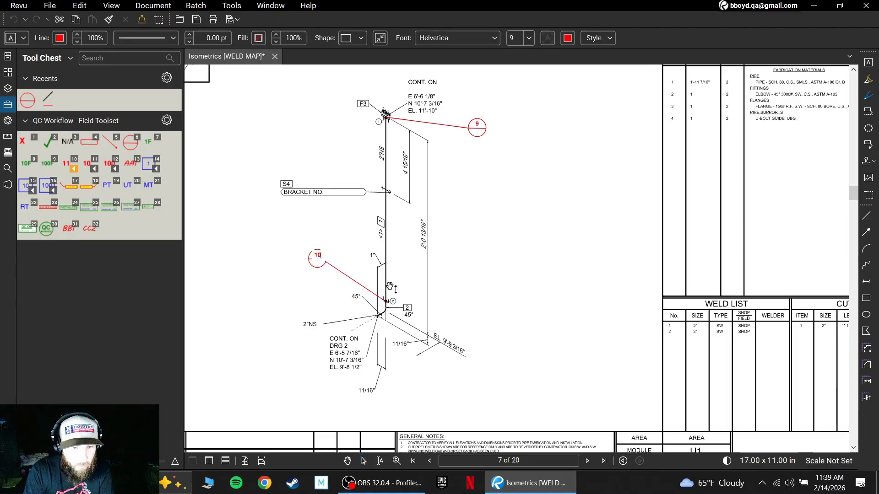
key("Escape")
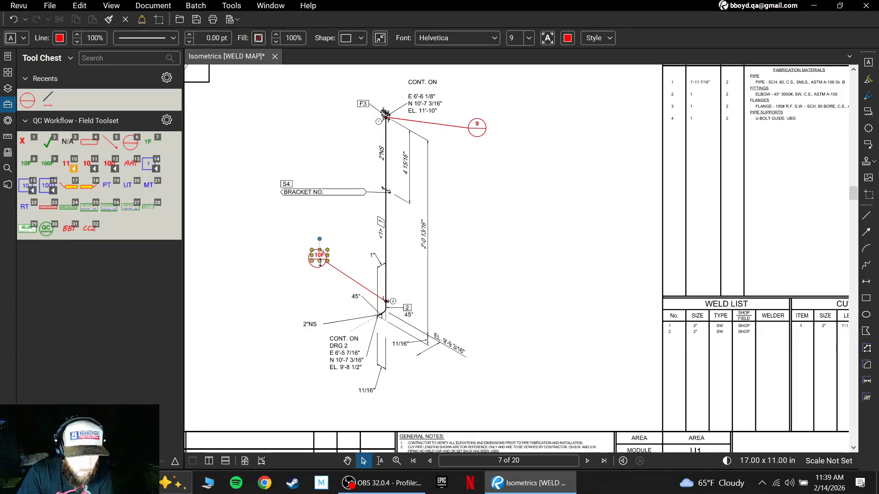
scroll(319, 261, "up", 4)
left_click_drag(321, 241, 320, 242)
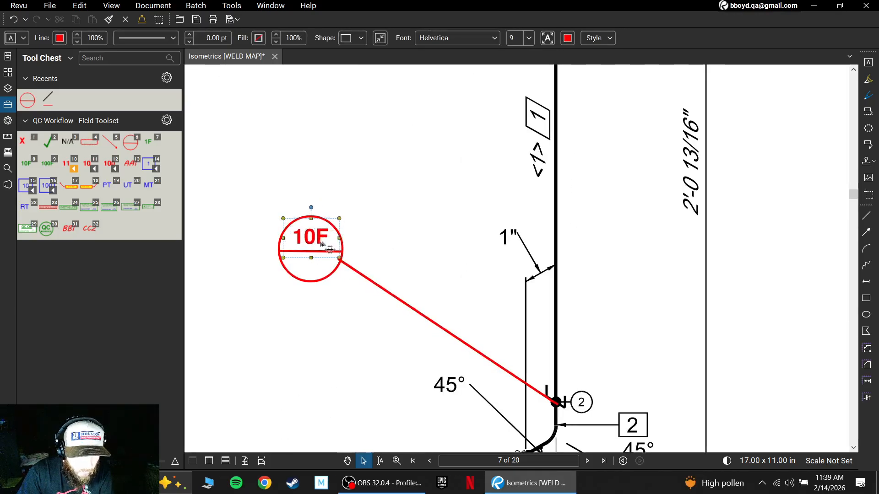
- Set the font colour of the 10F weld number to dark green and deselect it
left_click(567, 39)
left_click(595, 89)
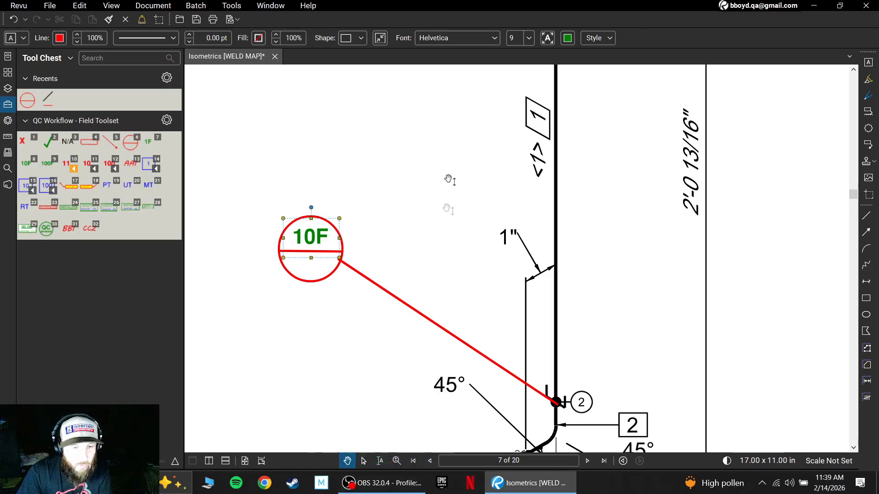
scroll(476, 193, "down", 3)
scroll(534, 176, "down", 5)
left_click_drag(624, 177, 503, 298)
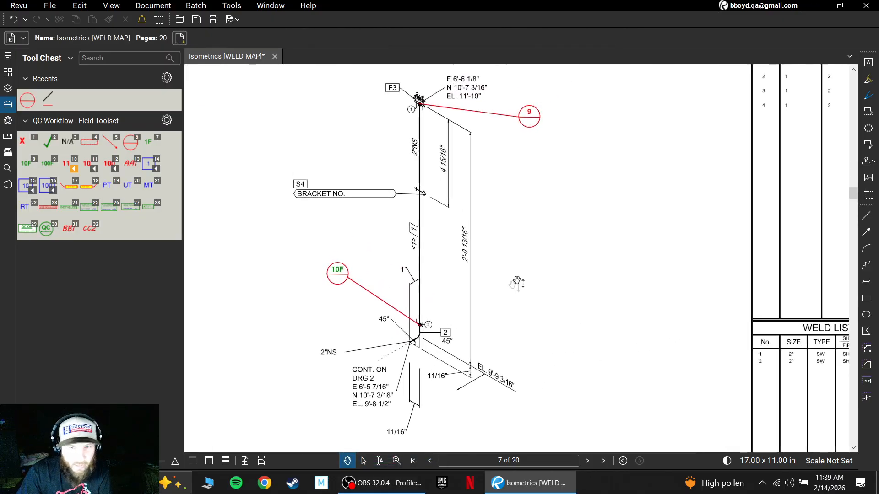
- Adjust the end of the 10F weld's leader line so it meets the edge of the circle without running inside
scroll(535, 263, "down", 1)
scroll(377, 293, "up", 3)
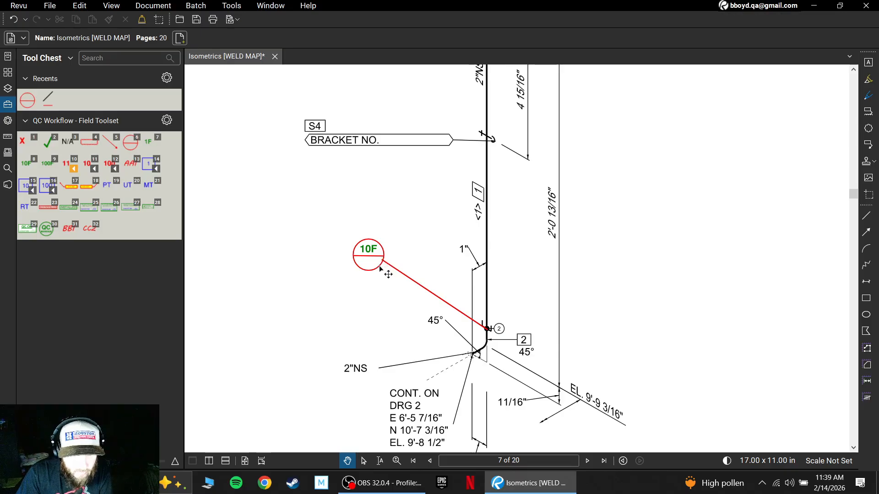
scroll(390, 274, "up", 6)
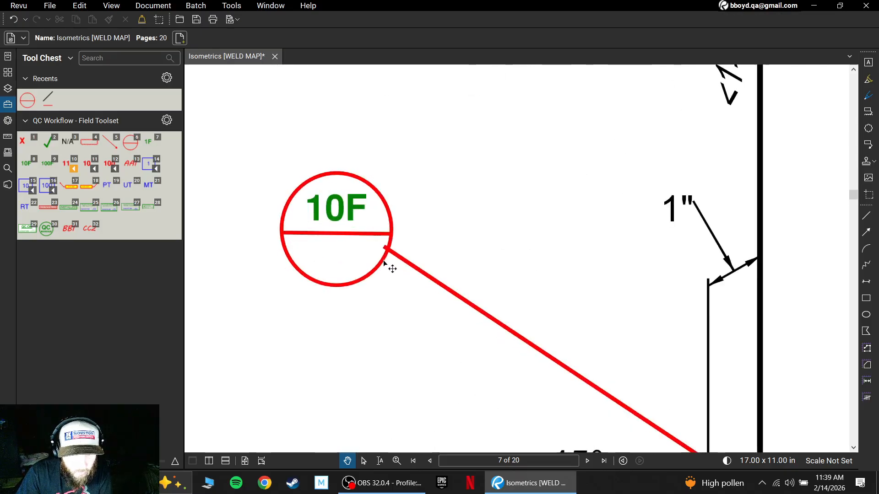
left_click(407, 264)
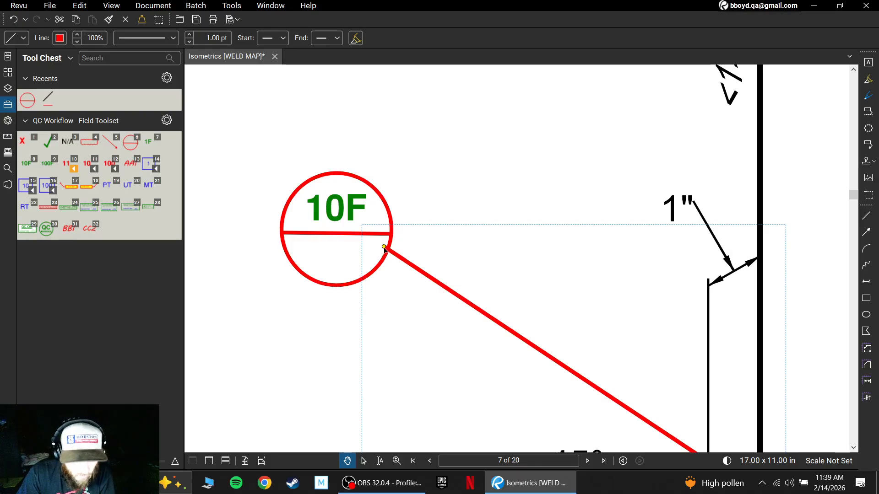
left_click_drag(385, 249, 386, 255)
key("Escape")
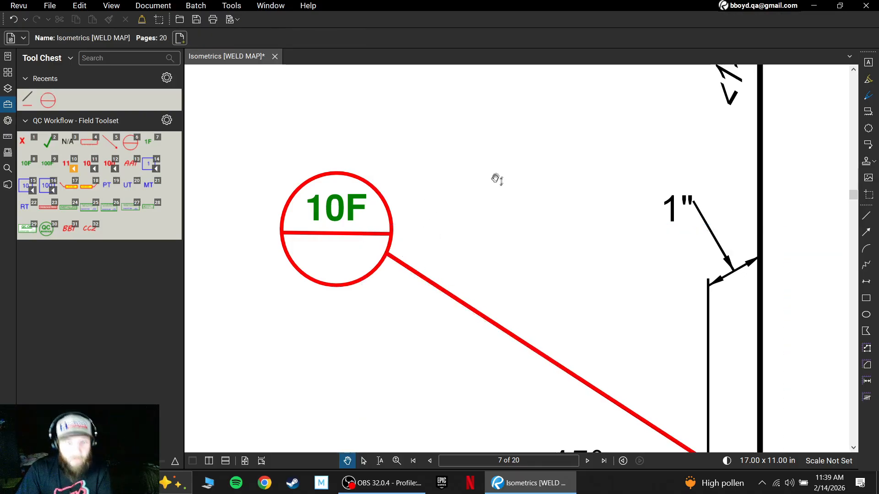
scroll(525, 183, "down", 3)
scroll(525, 183, "down", 2)
left_click_drag(746, 170, 585, 286)
scroll(649, 207, "down", 1)
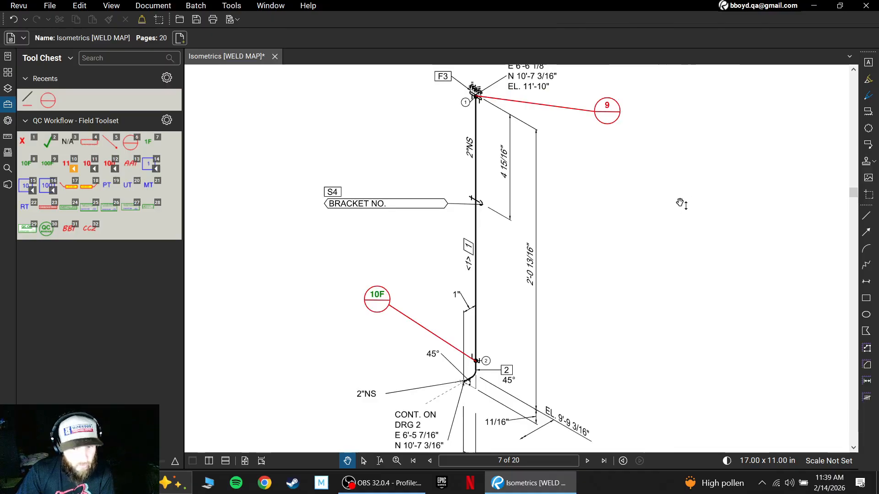
scroll(681, 204, "down", 4)
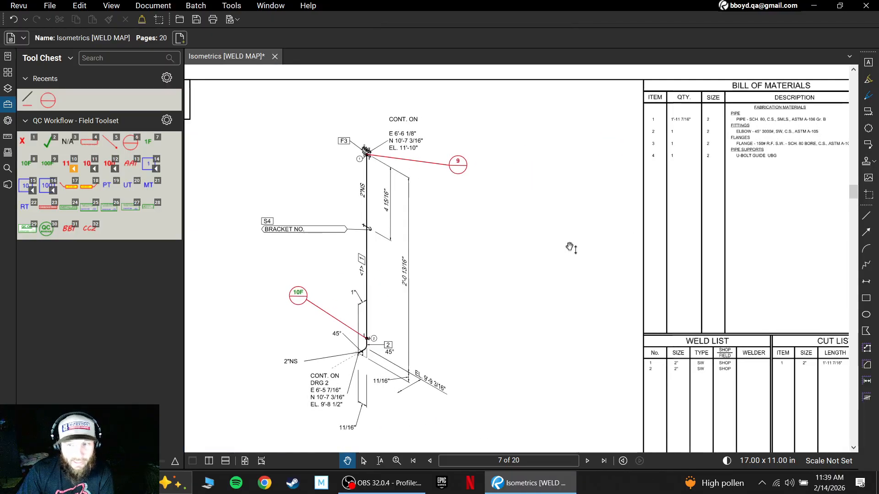
scroll(578, 242, "down", 3)
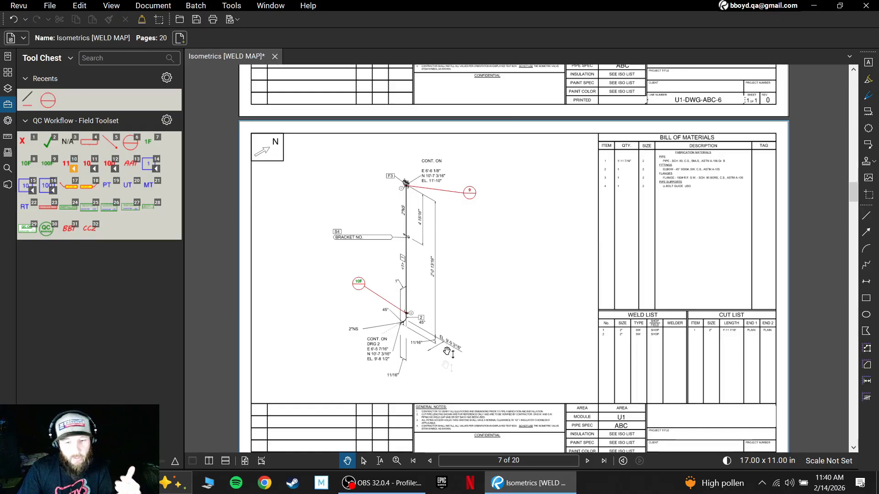
- Place the AA1 welder ID in the lower half of weld circles 1 to 4 on page 1
left_click(413, 461)
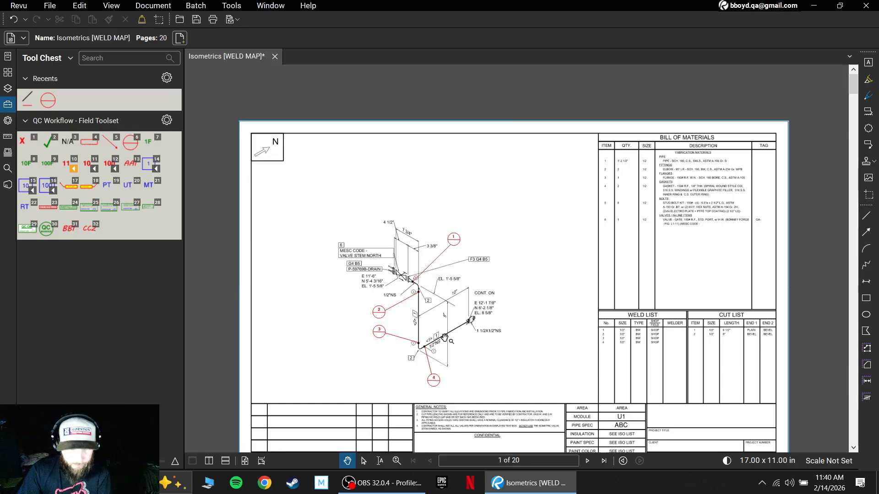
scroll(472, 282, "up", 2)
left_click_drag(598, 312, 617, 249)
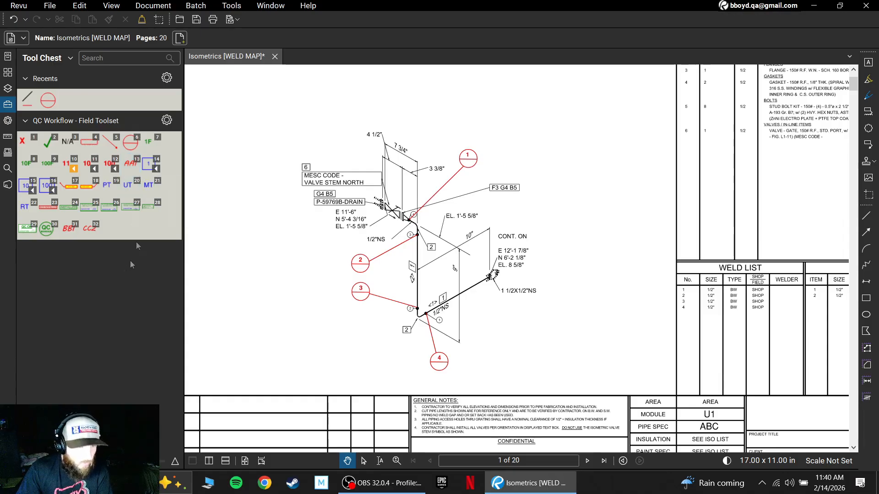
left_click(132, 172)
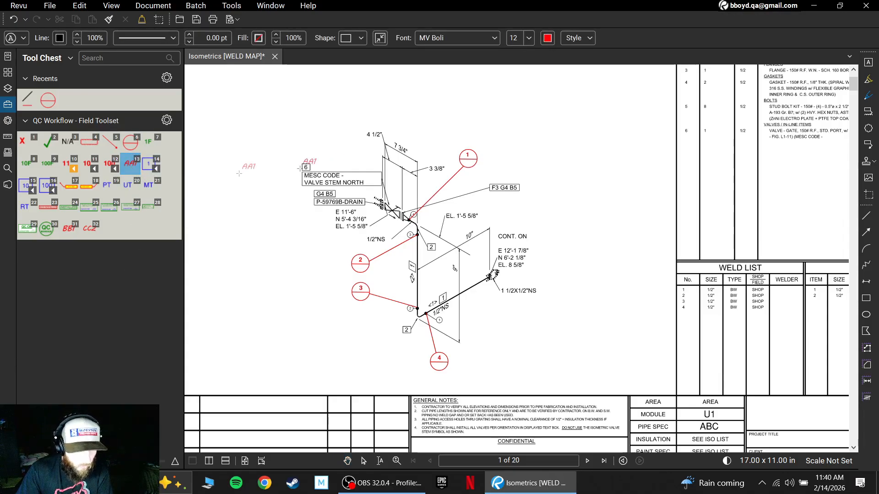
left_click(458, 170)
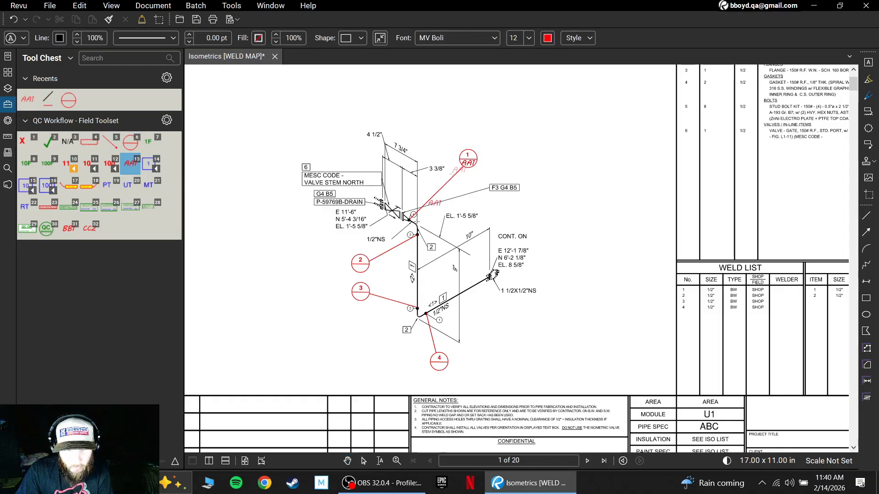
left_click(350, 275)
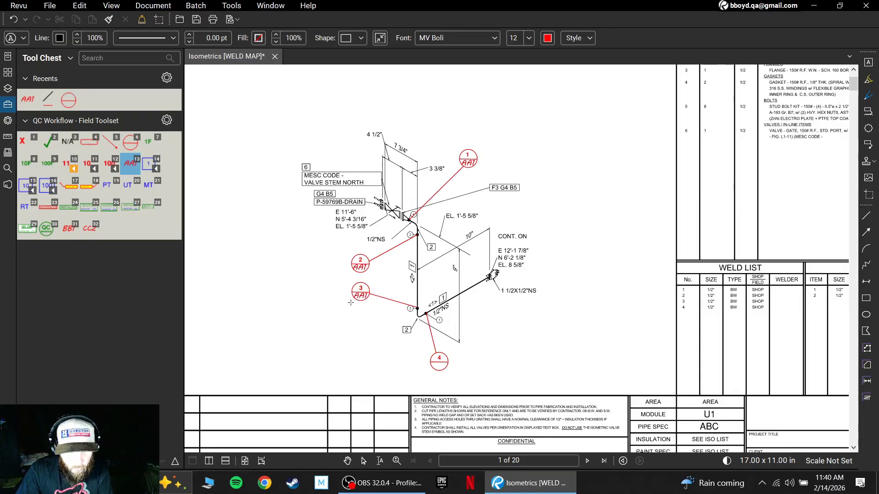
left_click(351, 303)
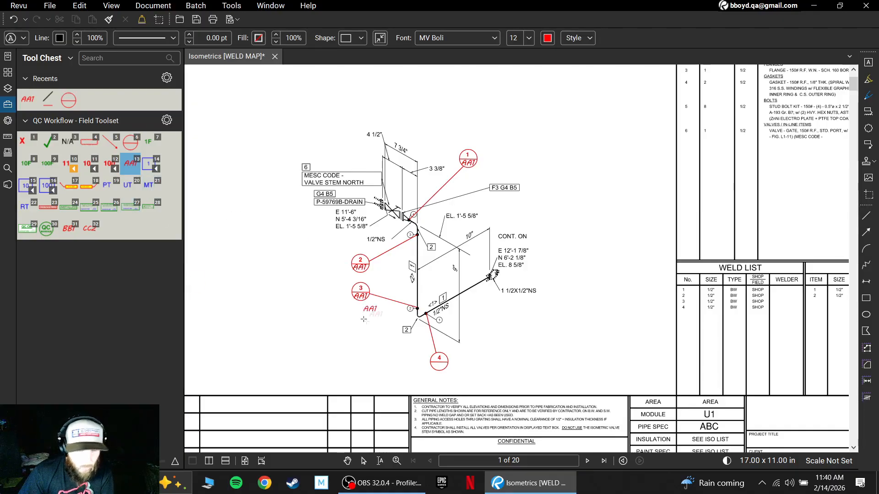
left_click(438, 366)
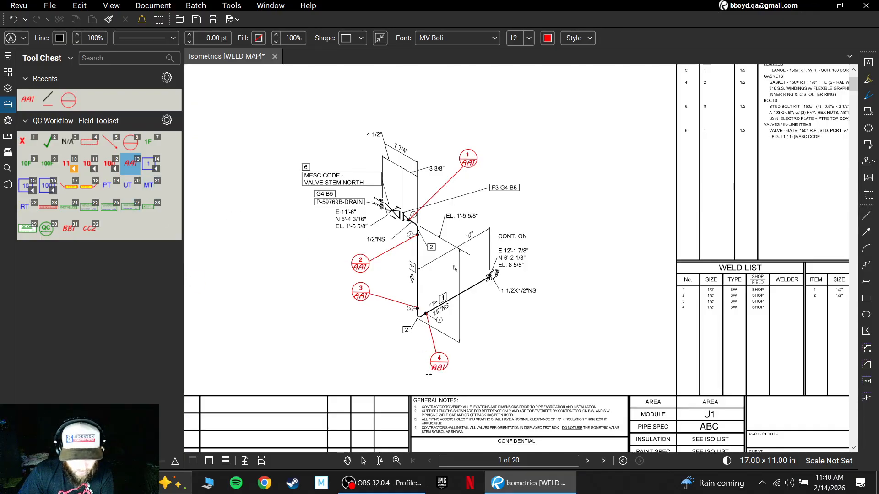
- Change the welder ID in weld circle 4 on page 1 to BB1
left_click(364, 463)
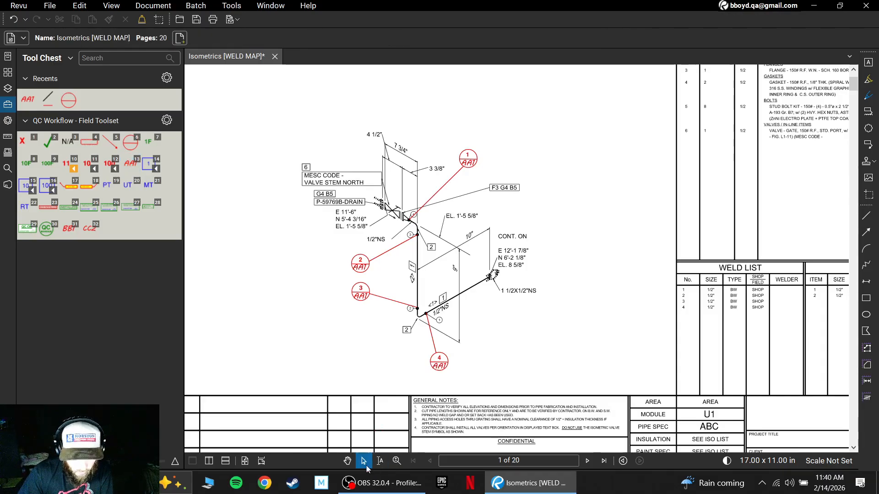
double_click(442, 367)
type("BB1")
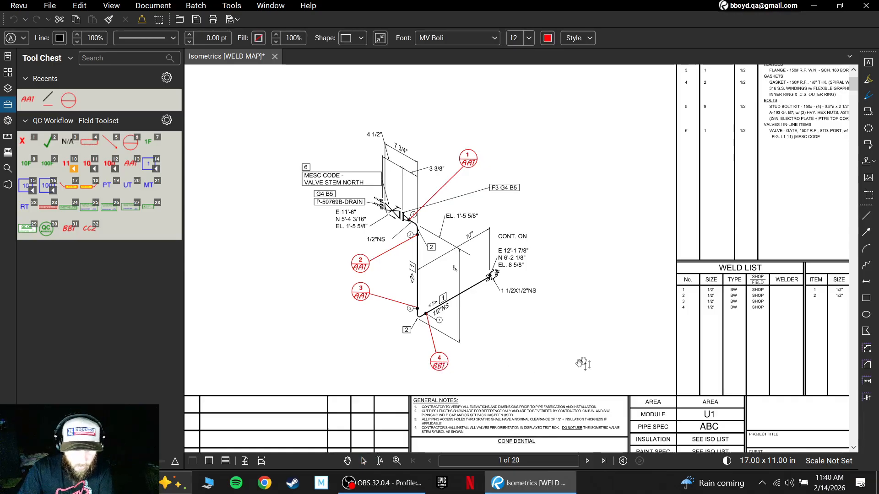
left_click(561, 384)
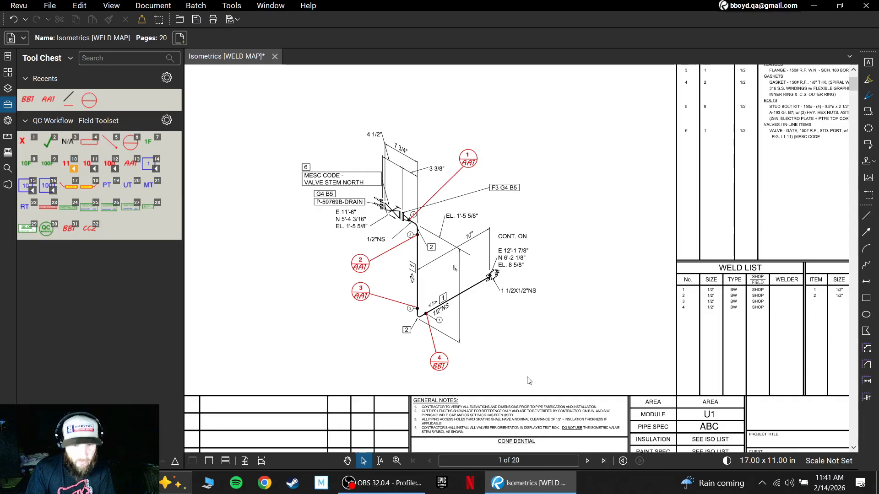
- Save the BB1 welder ID text from weld 4 as a reusable tool in the QC Workflow - Field Toolset
left_click(447, 376)
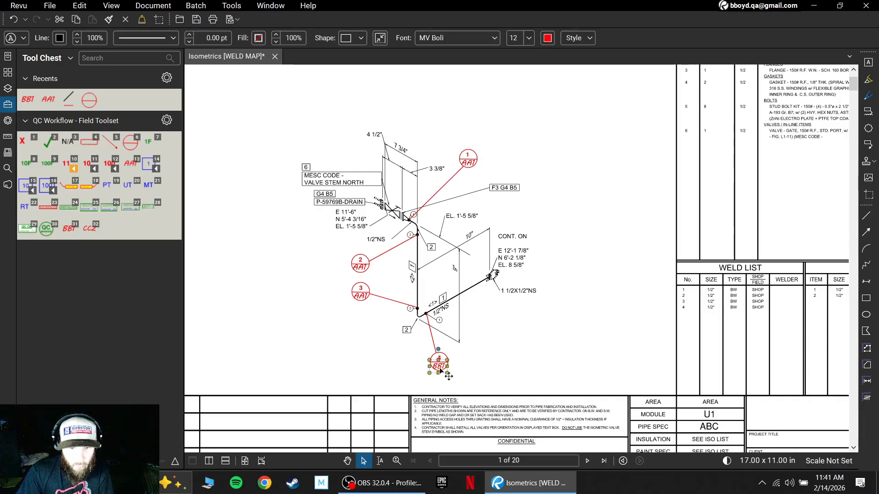
right_click(440, 368)
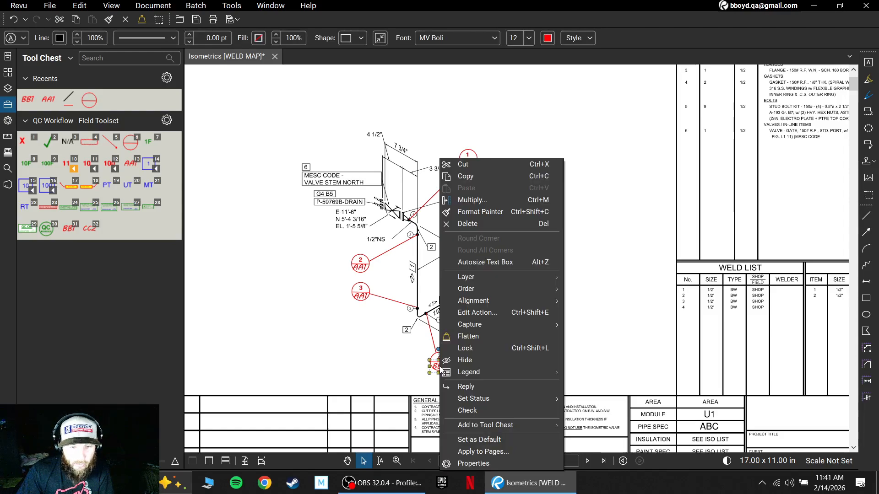
mouse_move(484, 426)
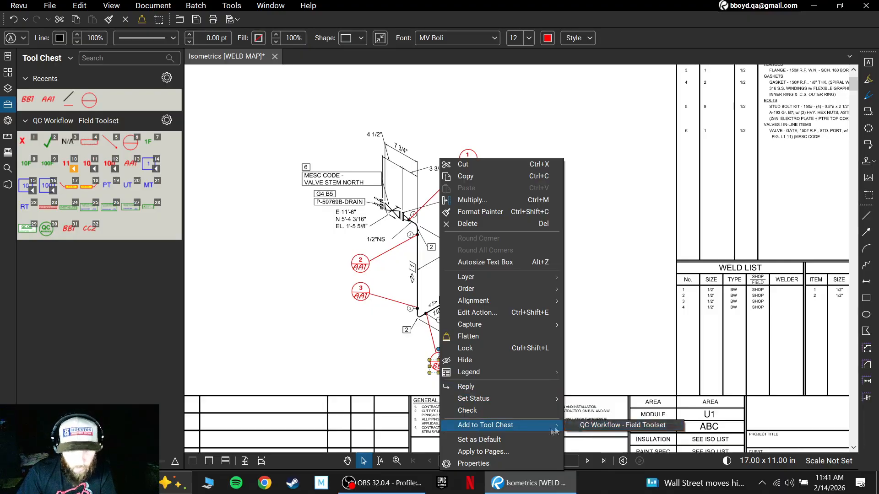
left_click(579, 428)
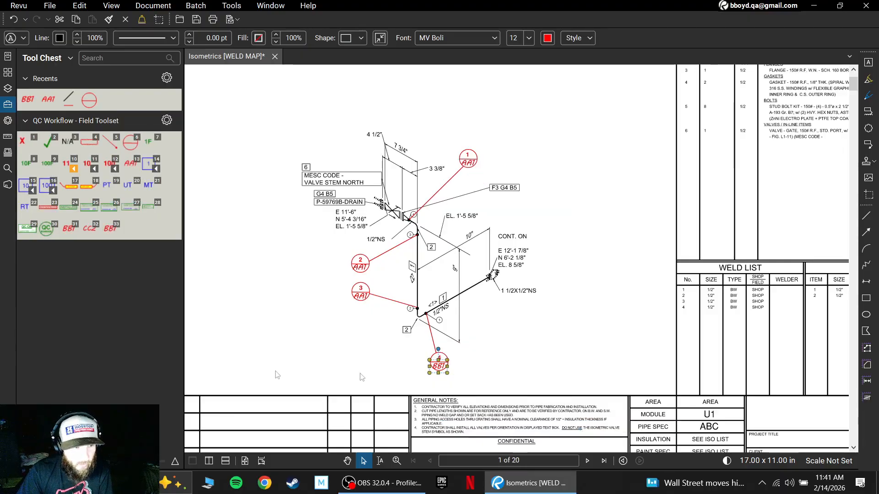
- Try out the saved BB1 tool by placing three copies in the blank area beside the isometric, and delete them
left_click(111, 233)
left_click(236, 237)
left_click(248, 278)
left_click(264, 314)
left_click(365, 462)
left_click_drag(205, 161, 294, 351)
key("Delete")
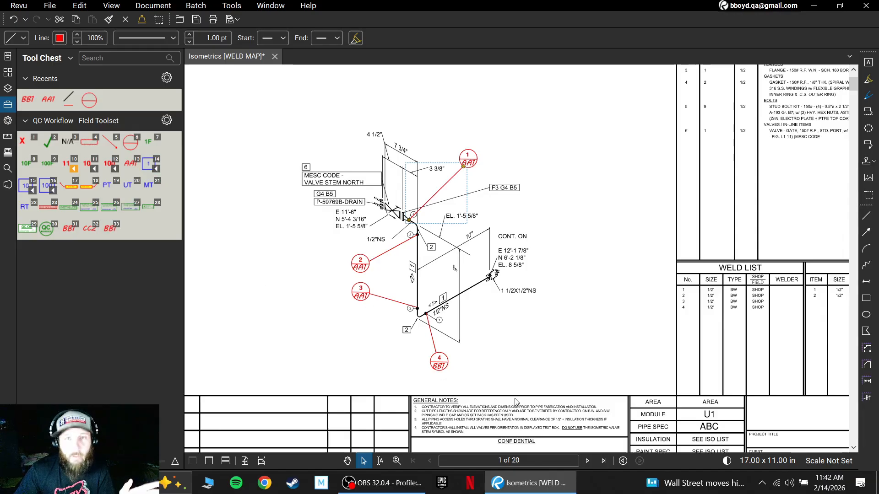
left_click(570, 370)
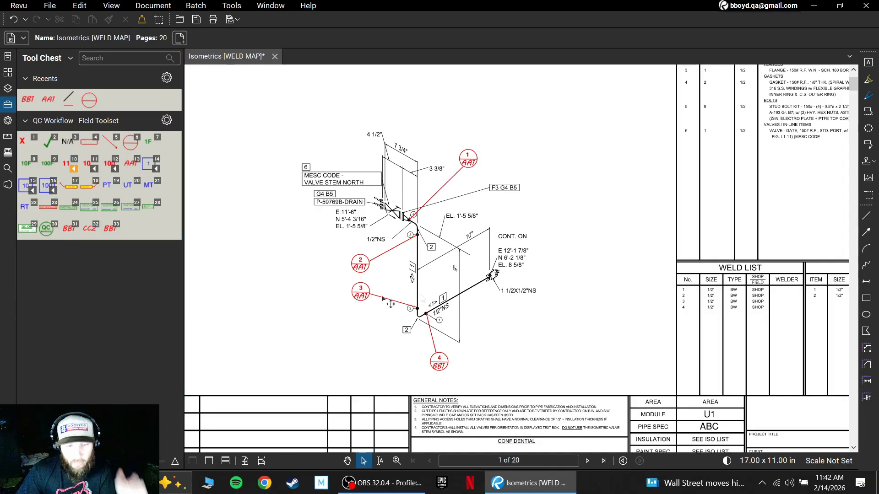
- Place the BB1 welder ID in the lower half of weld circles 5 and 6 on page 2
scroll(519, 314, "down", 2)
scroll(522, 306, "down", 10)
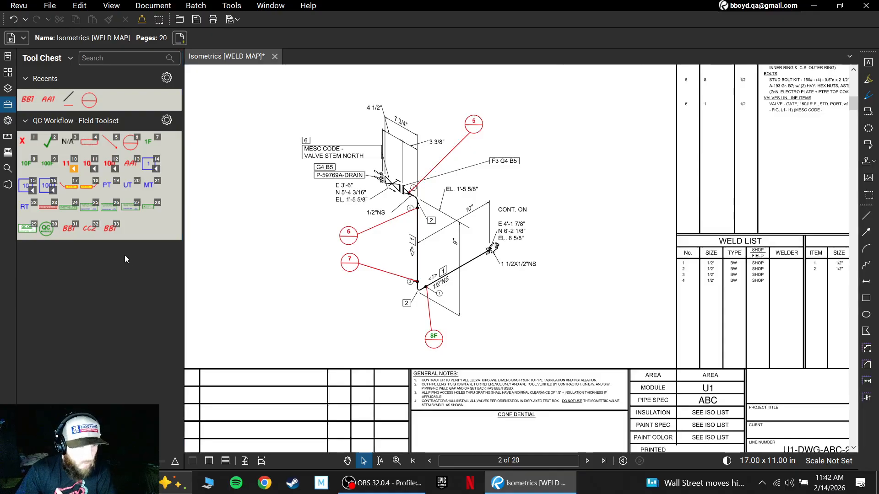
left_click(111, 233)
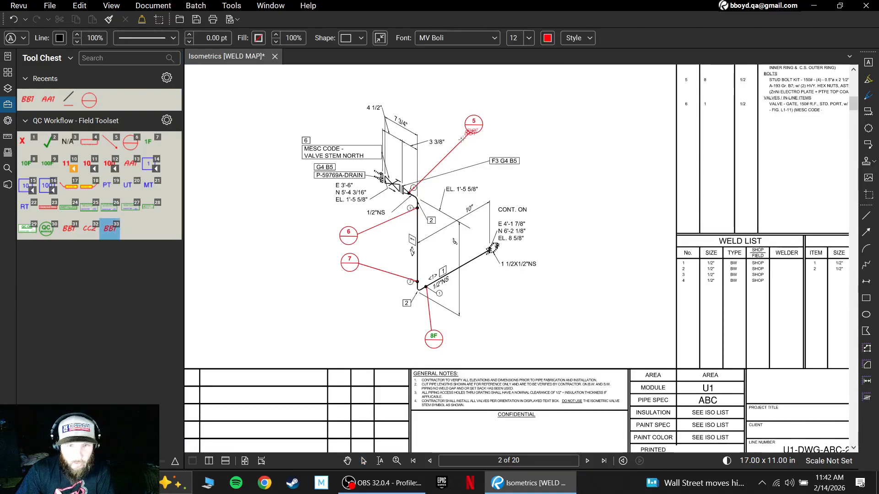
left_click(475, 129)
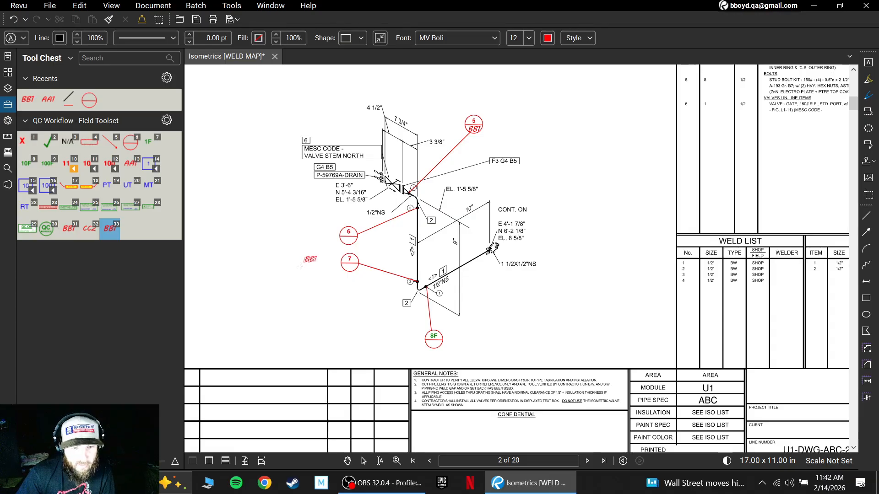
left_click(338, 252)
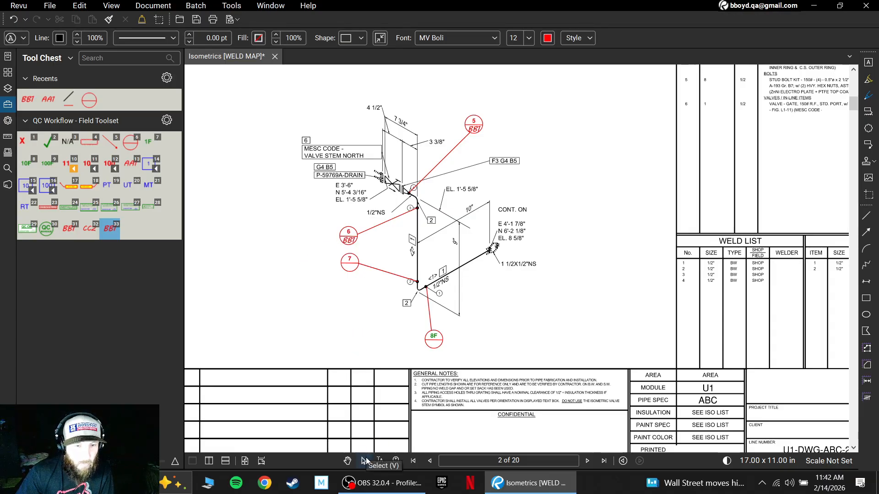
- Change the welder ID in weld circle 6 on page 2 to CC2 and deselect it
key("Escape")
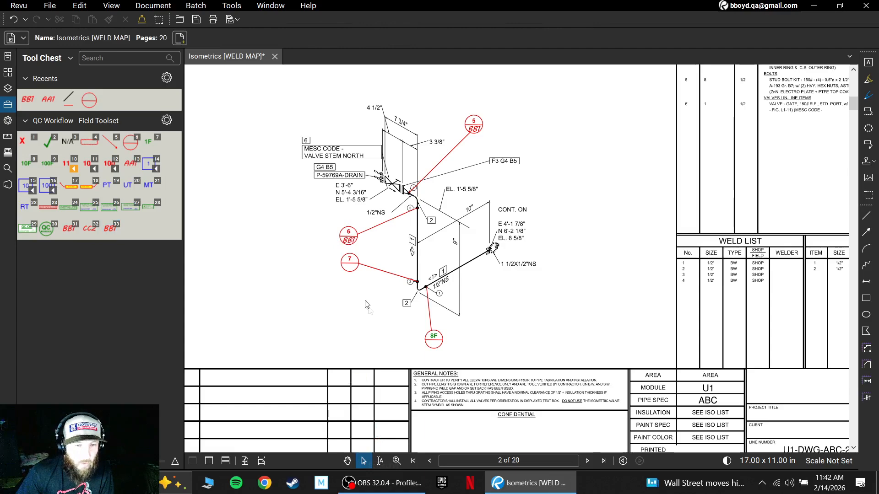
double_click(350, 243)
type("CC2")
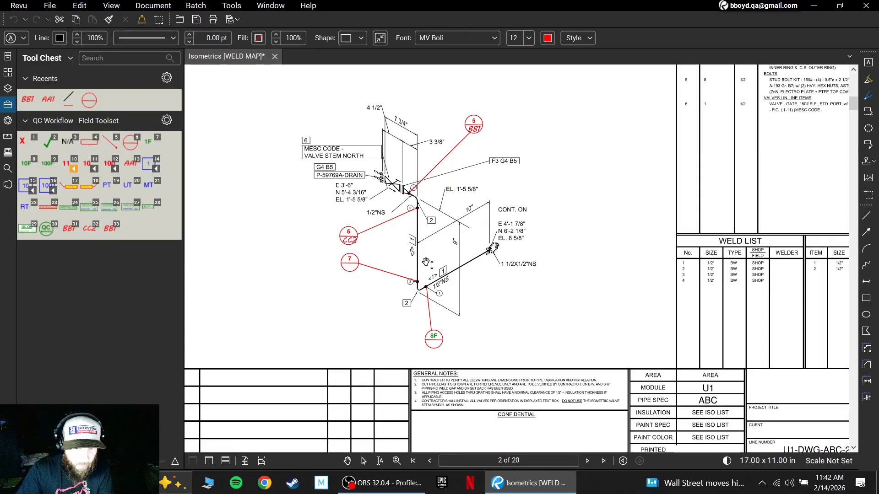
left_click(351, 241)
scroll(354, 245, "up", 5)
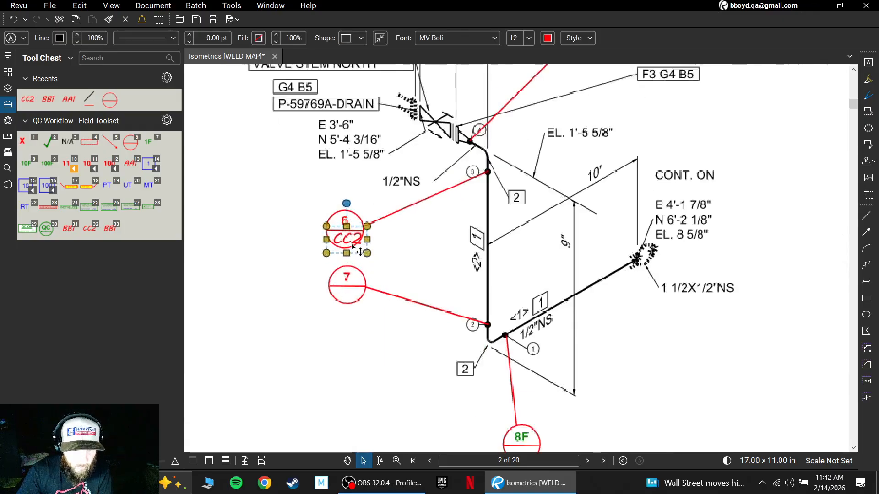
left_click(384, 245)
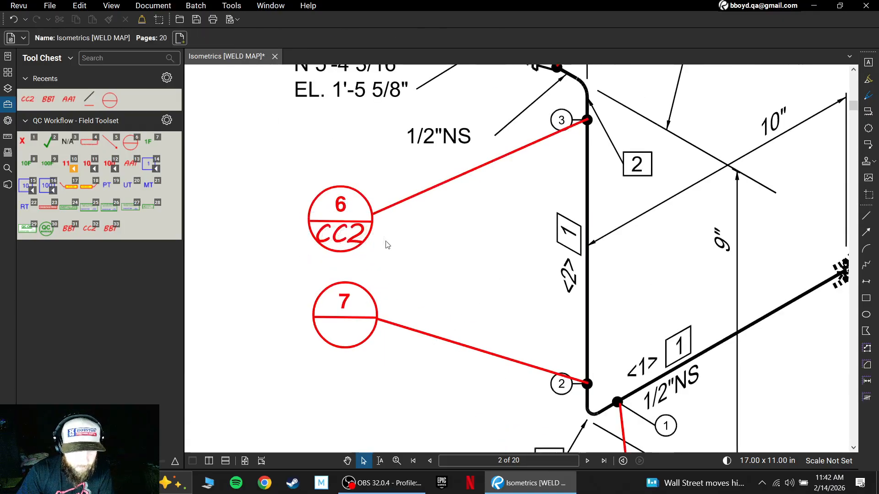
- Save the CC2 welder ID text from weld 6 as a reusable tool in the QC Workflow - Field Toolset and deselect it
scroll(388, 246, "down", 3)
scroll(387, 245, "down", 3)
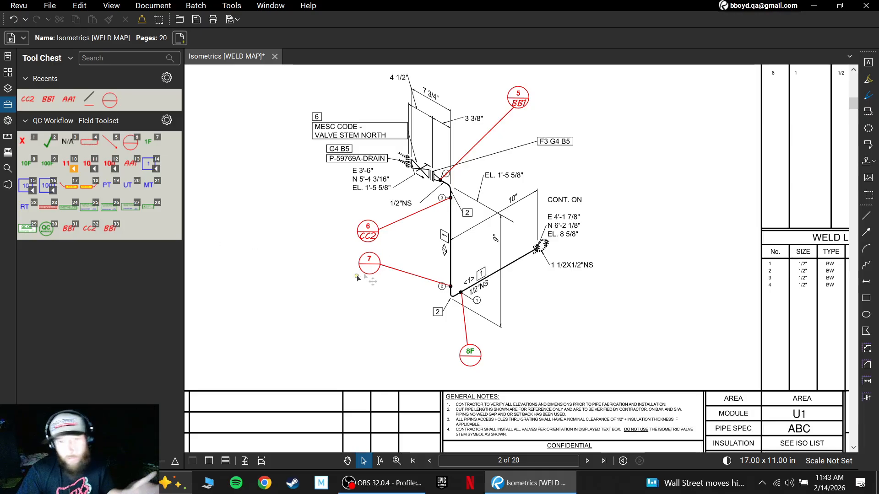
left_click(371, 241)
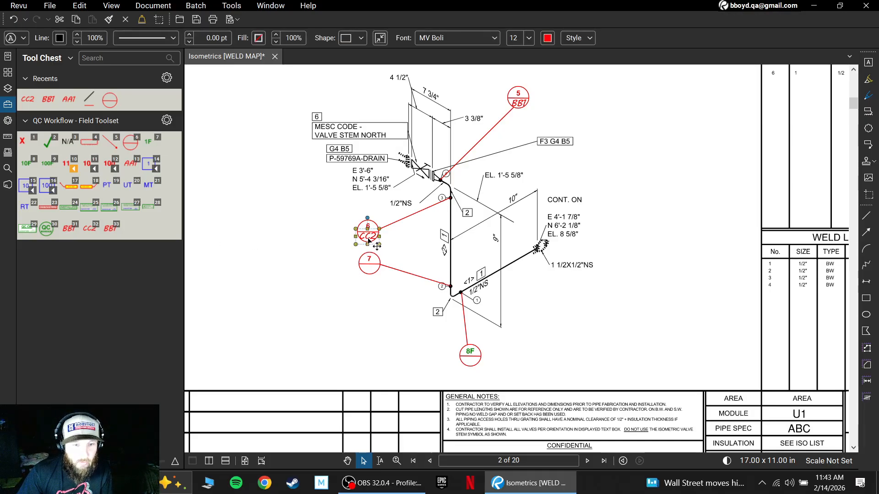
right_click(370, 241)
mouse_move(454, 427)
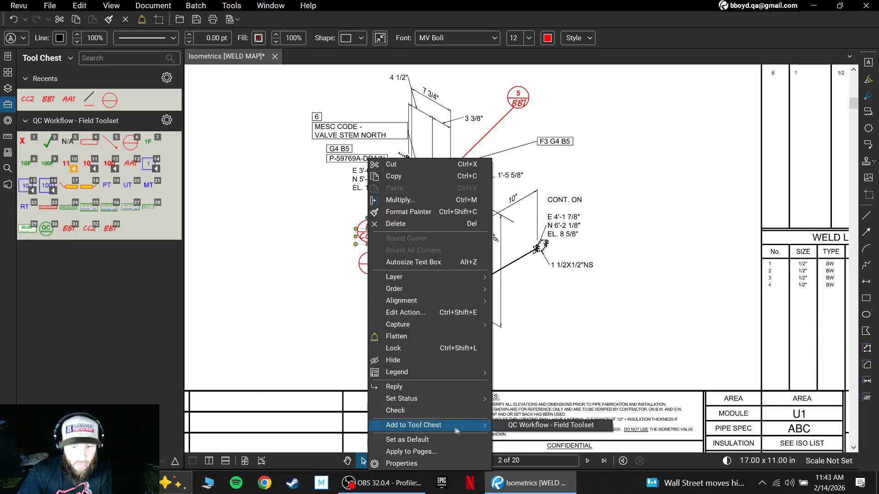
left_click(521, 429)
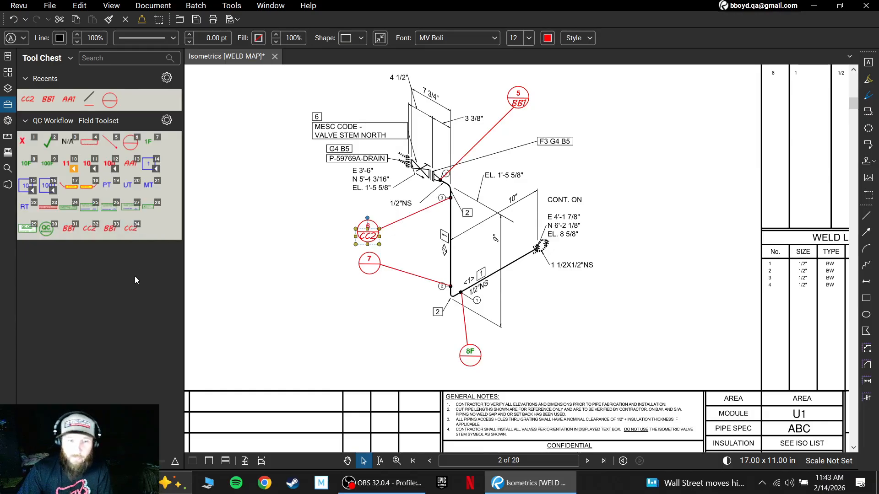
left_click(280, 289)
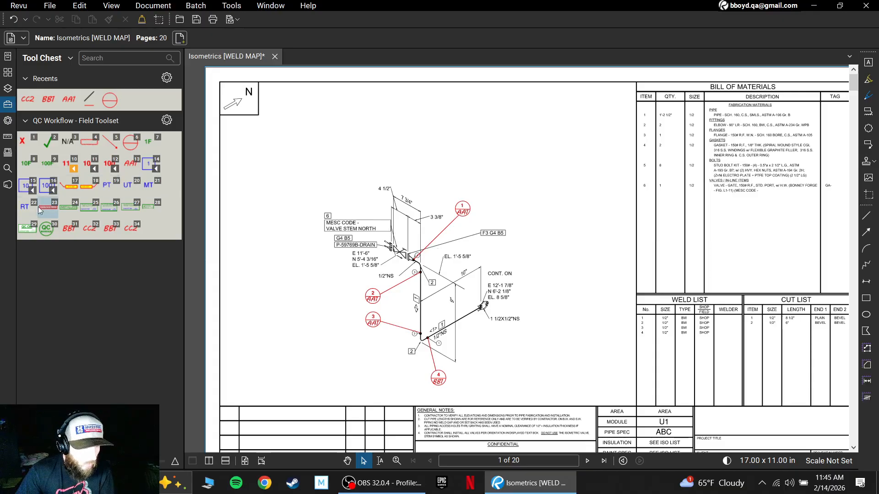
- Place a blue RT examination label just above weld circle 1 on page 1
left_click(25, 211)
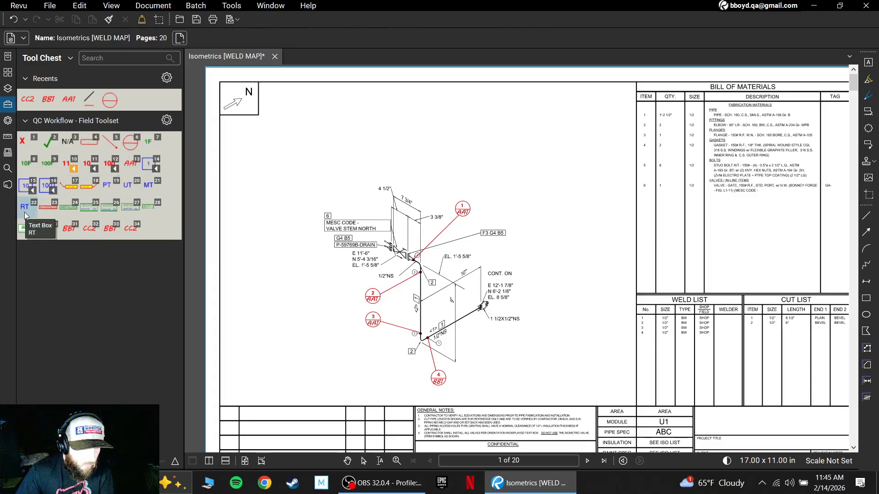
left_click(456, 201)
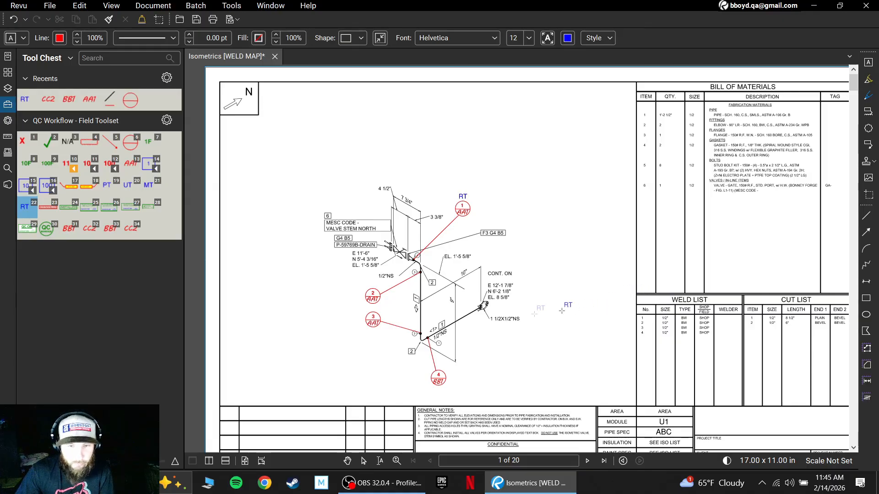
scroll(518, 312, "down", 10)
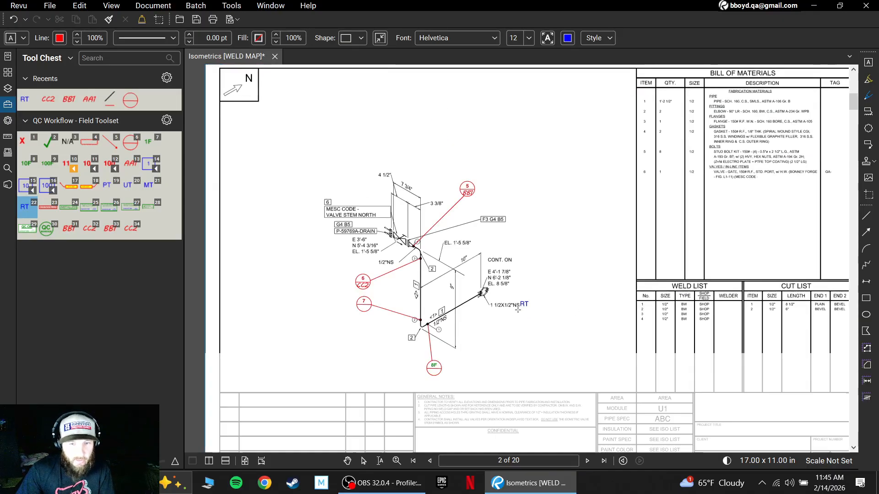
- Place a blue RT examination label just above weld circle 6 on page 2
scroll(518, 310, "down", 2)
scroll(508, 296, "up", 1)
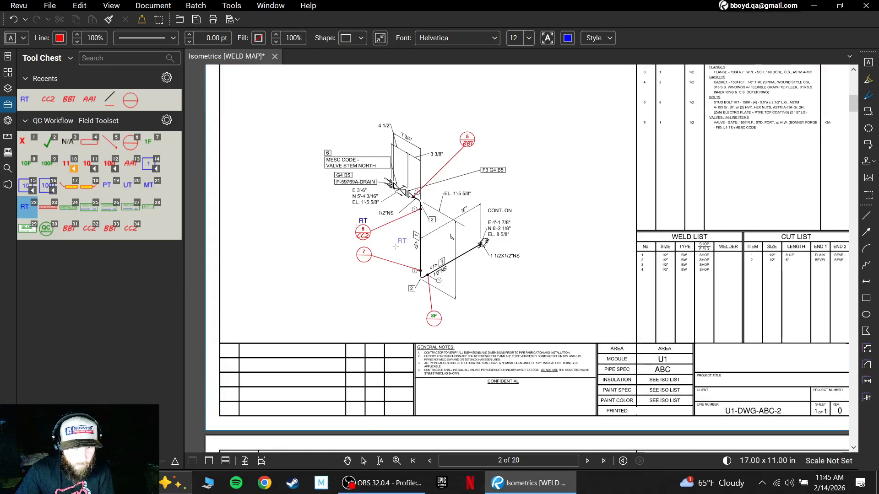
- Place a blue PT examination label just above weld circle 9 on page 7
scroll(476, 314, "down", 10)
scroll(486, 314, "down", 15)
scroll(515, 309, "down", 5)
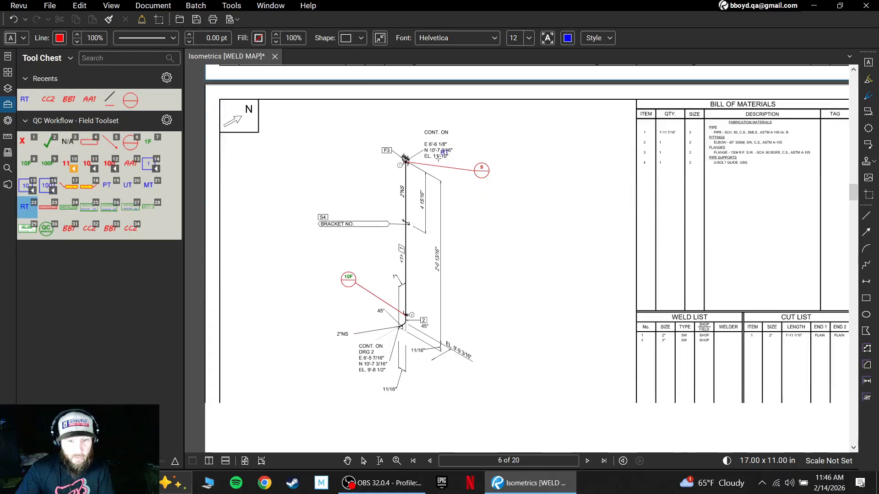
scroll(439, 156, "up", 3)
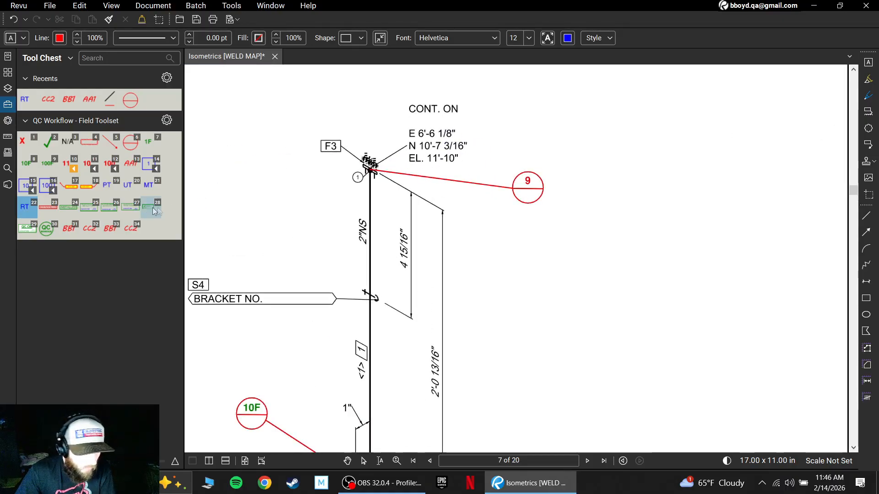
left_click(108, 187)
left_click(518, 176)
- Delete the stray vertical PT label beside the weld list on page 1
scroll(589, 287, "down", 1)
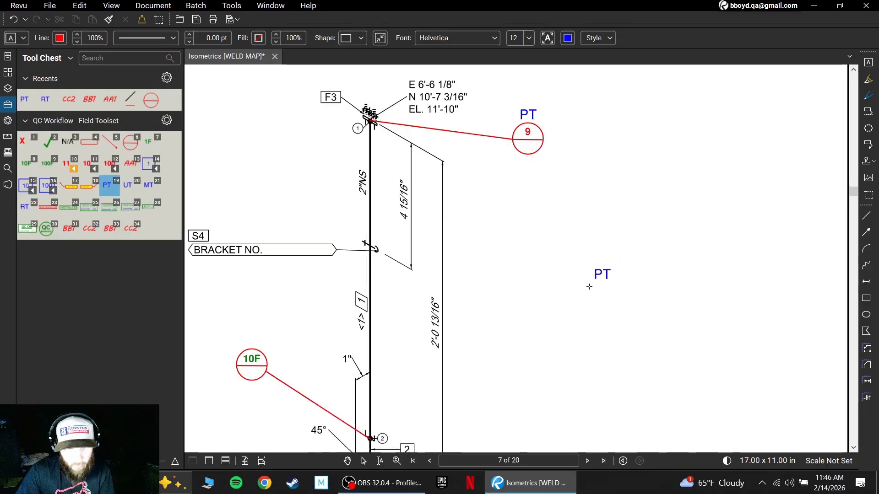
scroll(589, 287, "down", 3)
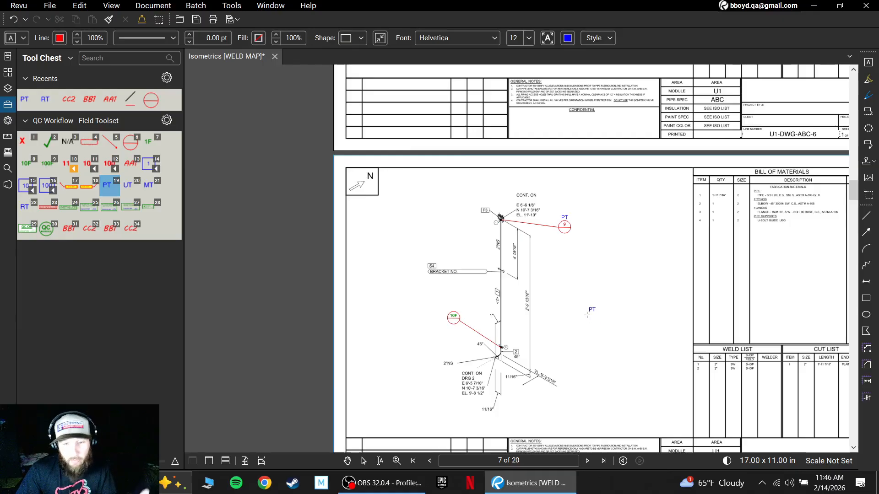
left_click_drag(614, 324, 537, 333)
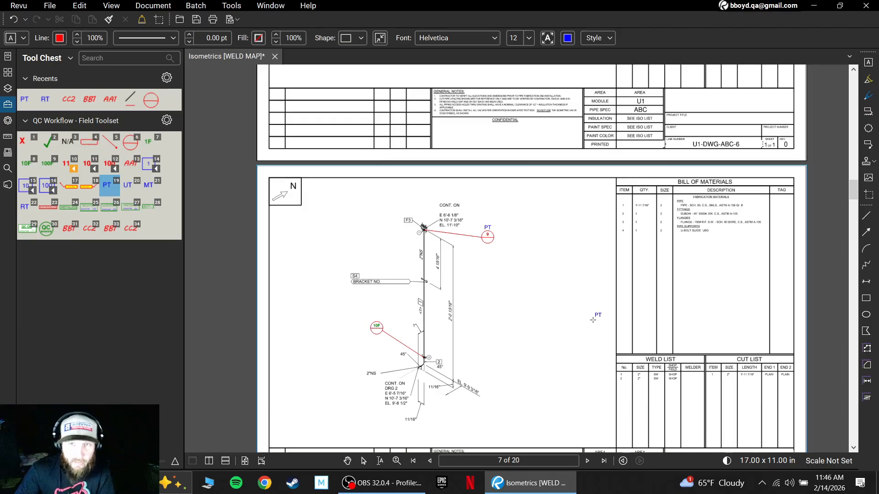
scroll(593, 320, "up", 5)
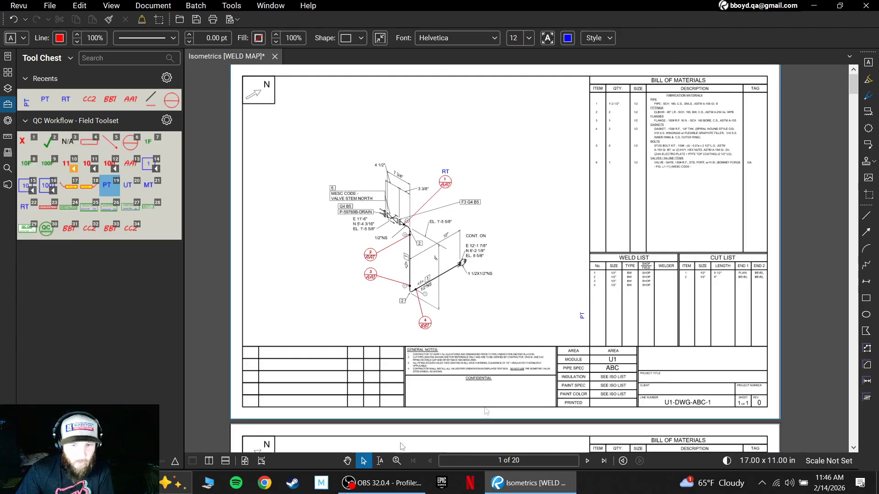
left_click(363, 461)
left_click(582, 316)
key("Delete")
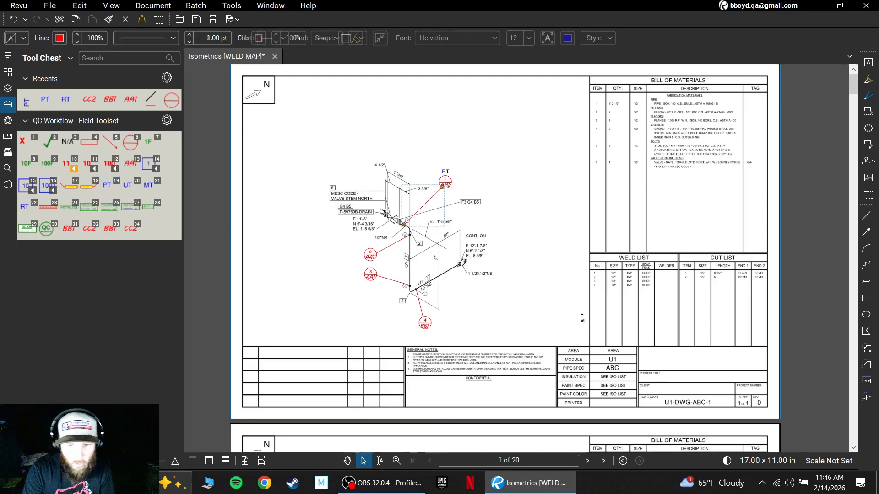